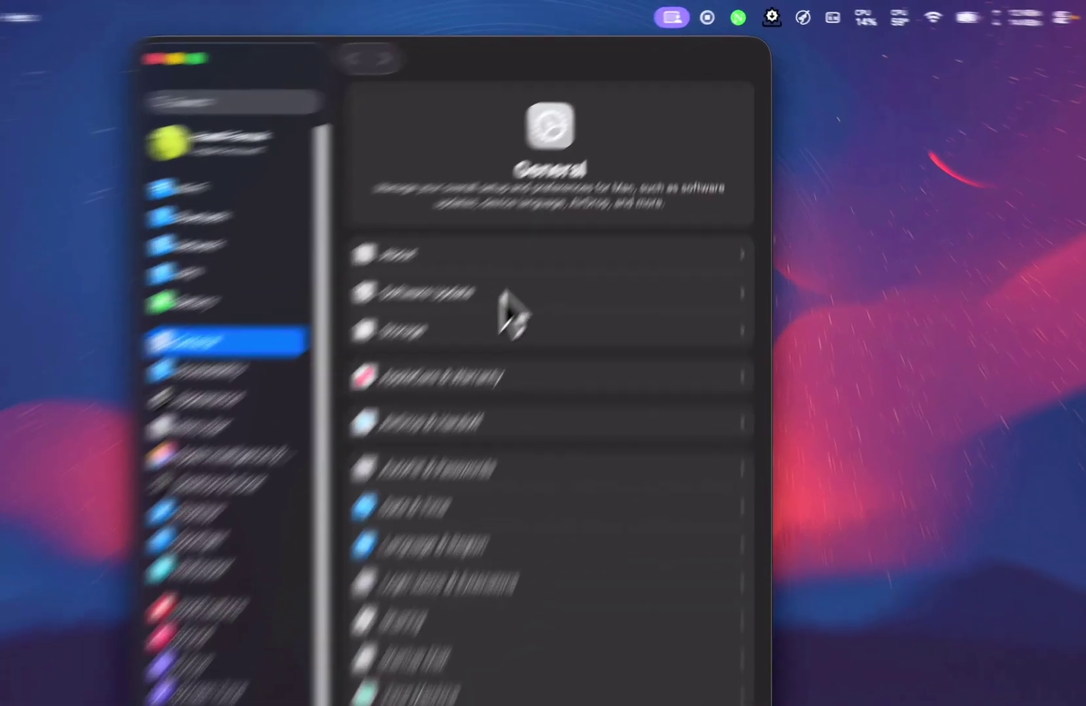
# - Confirm Software Update shows macOS Tahoe 26.0 installed, then bring up the app grid
pyautogui.click(575, 209)
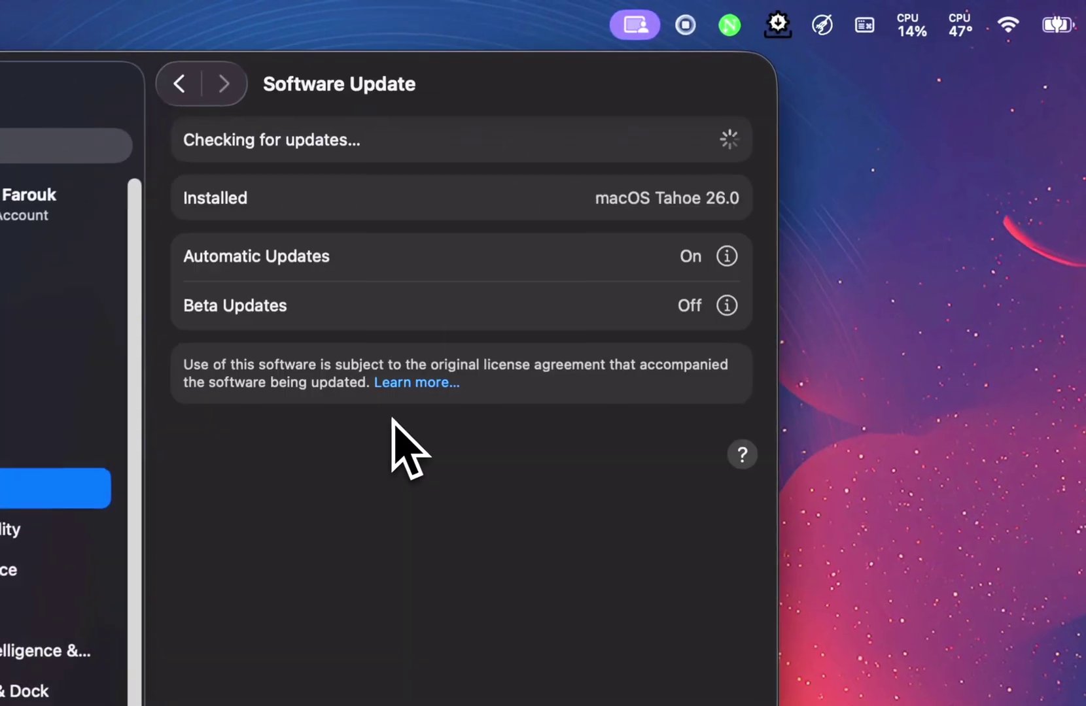
pyautogui.moveTo(643, 205)
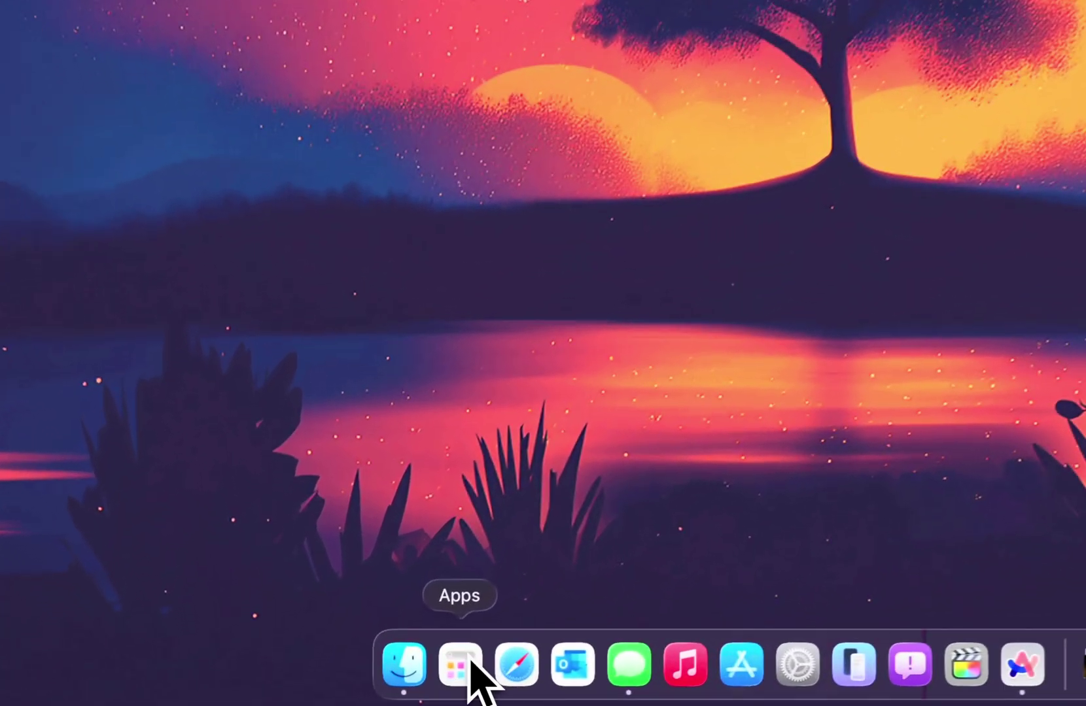
pyautogui.click(370, 682)
pyautogui.click(472, 662)
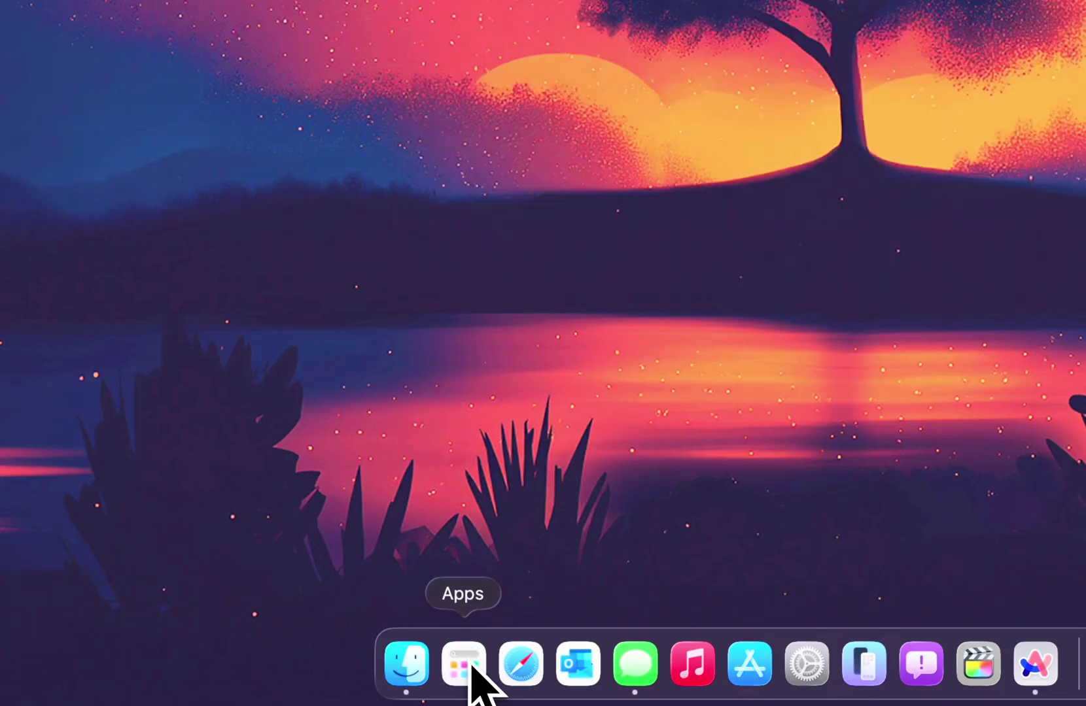
pyautogui.click(471, 663)
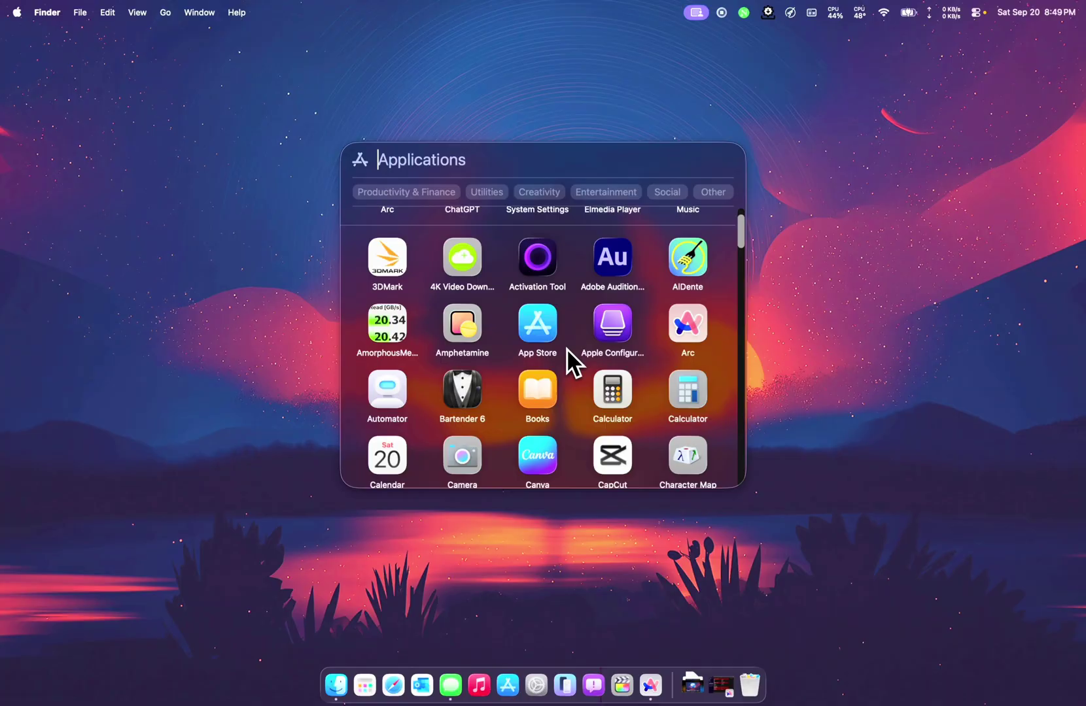
pyautogui.scroll(-5, 601, 334)
pyautogui.scroll(6, 687, 302)
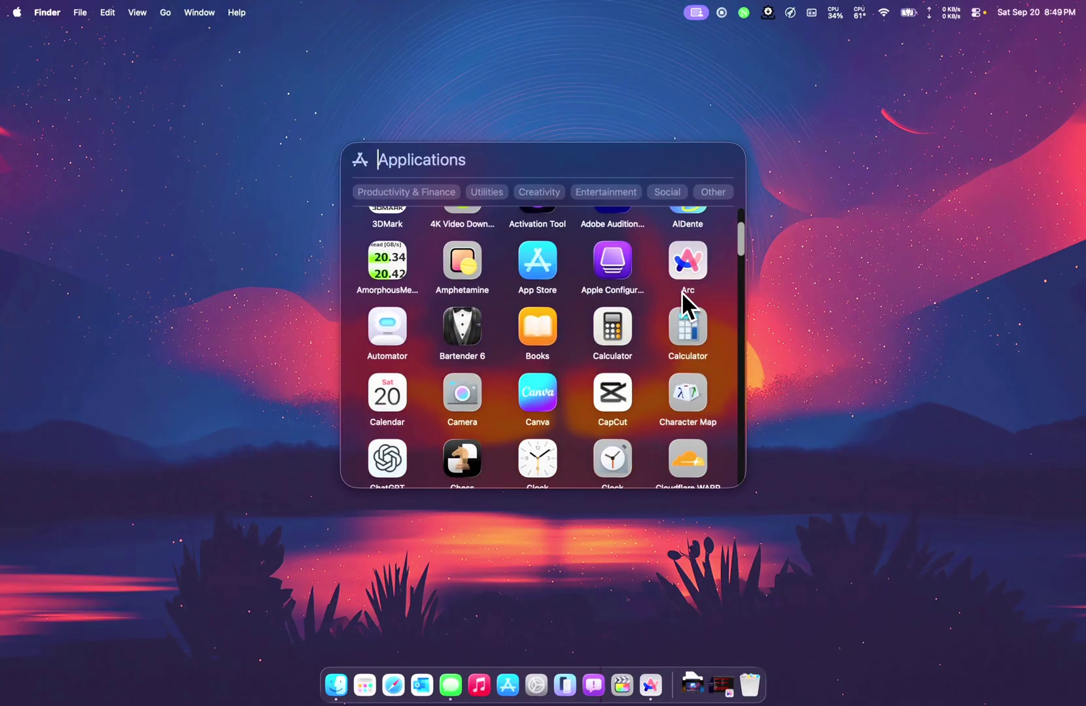
pyautogui.scroll(-15, 682, 293)
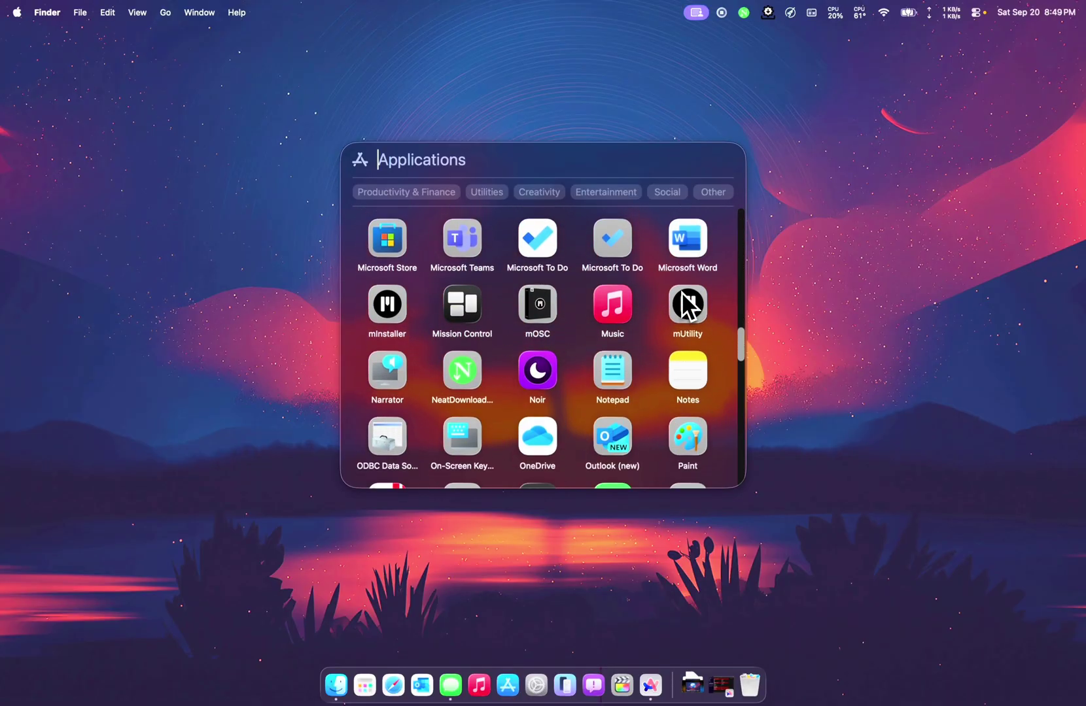
pyautogui.scroll(-10, 682, 294)
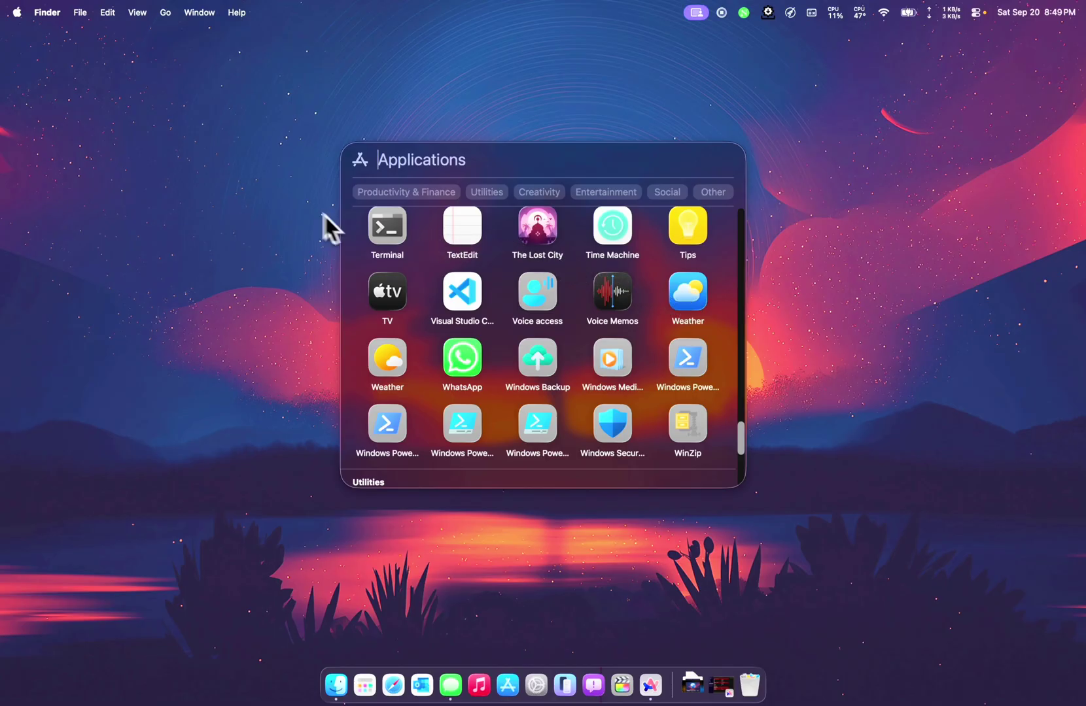
pyautogui.scroll(10, 514, 327)
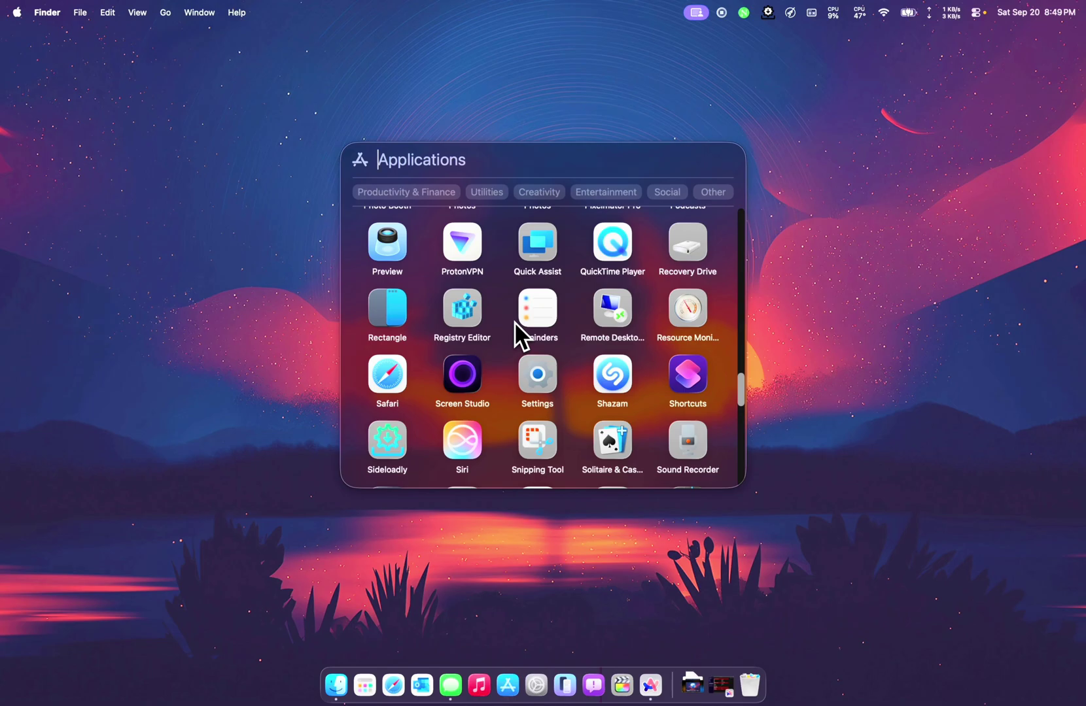
pyautogui.scroll(1, 514, 322)
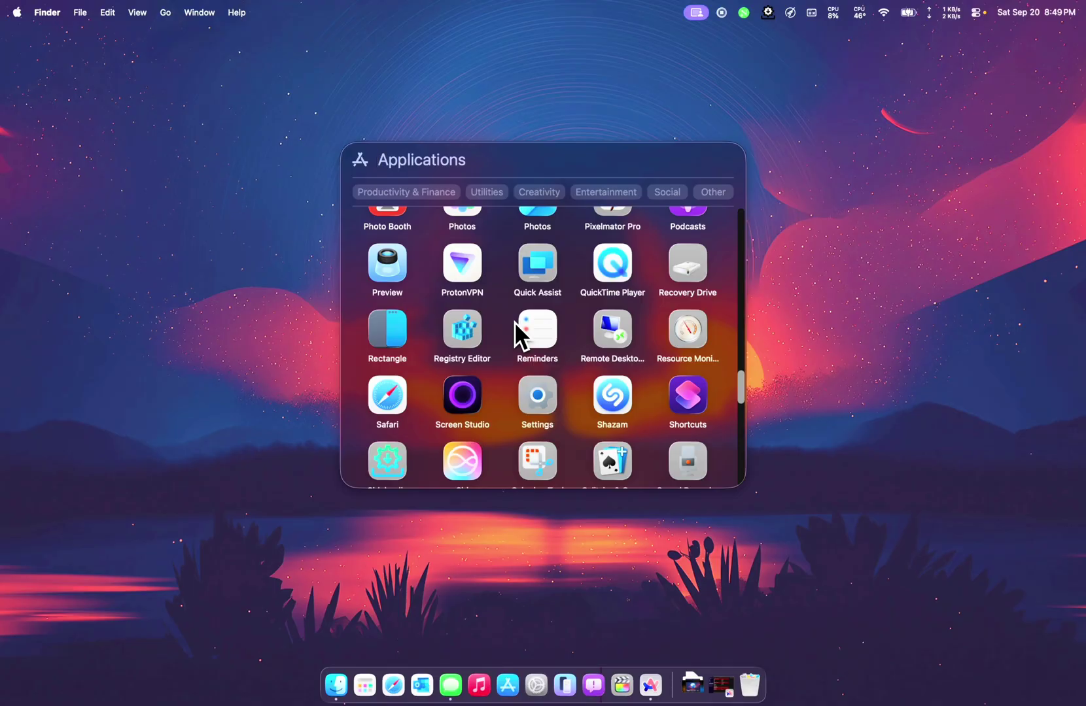
pyautogui.scroll(15, 514, 322)
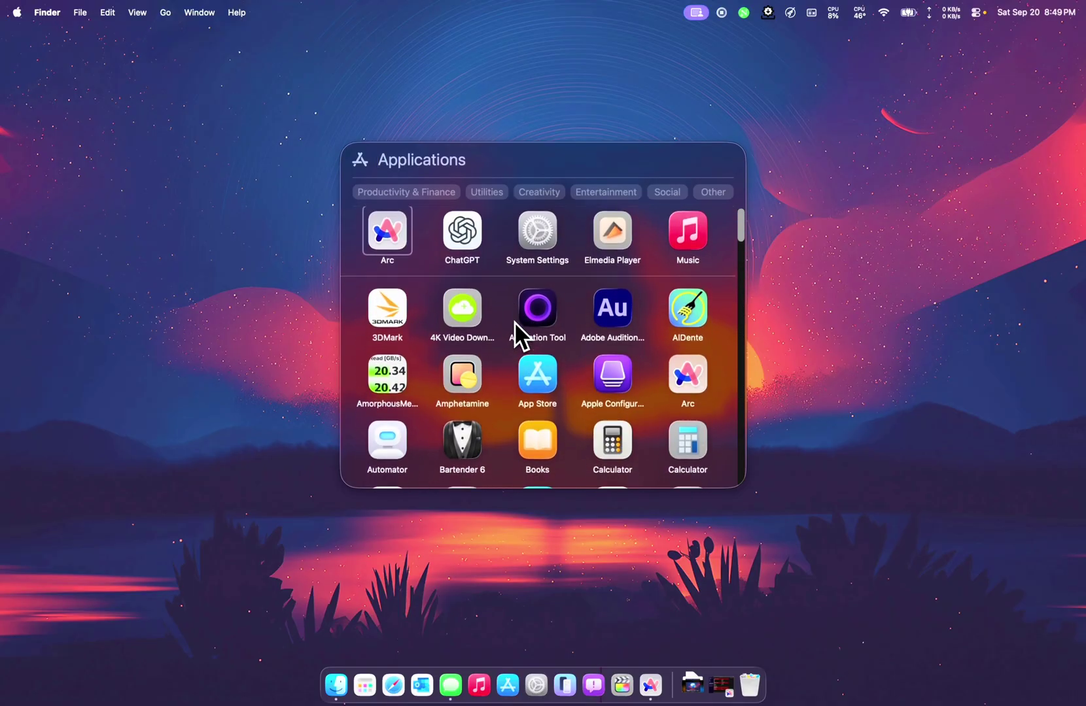
pyautogui.scroll(-20, 514, 322)
pyautogui.scroll(15, 514, 322)
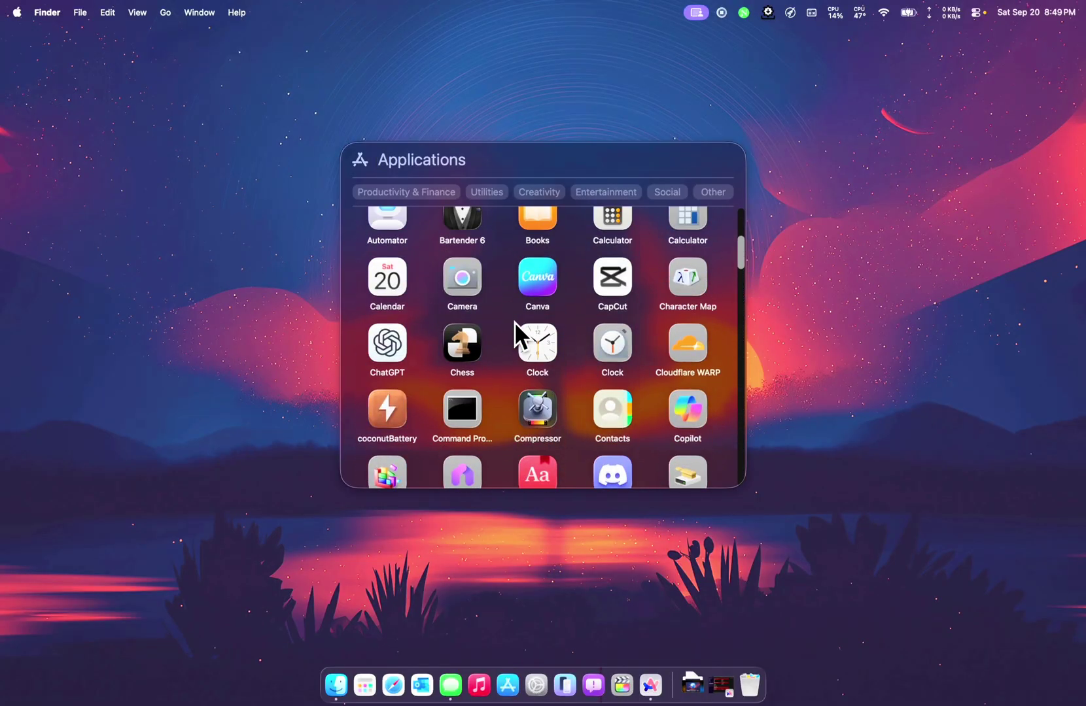
pyautogui.scroll(2, 514, 322)
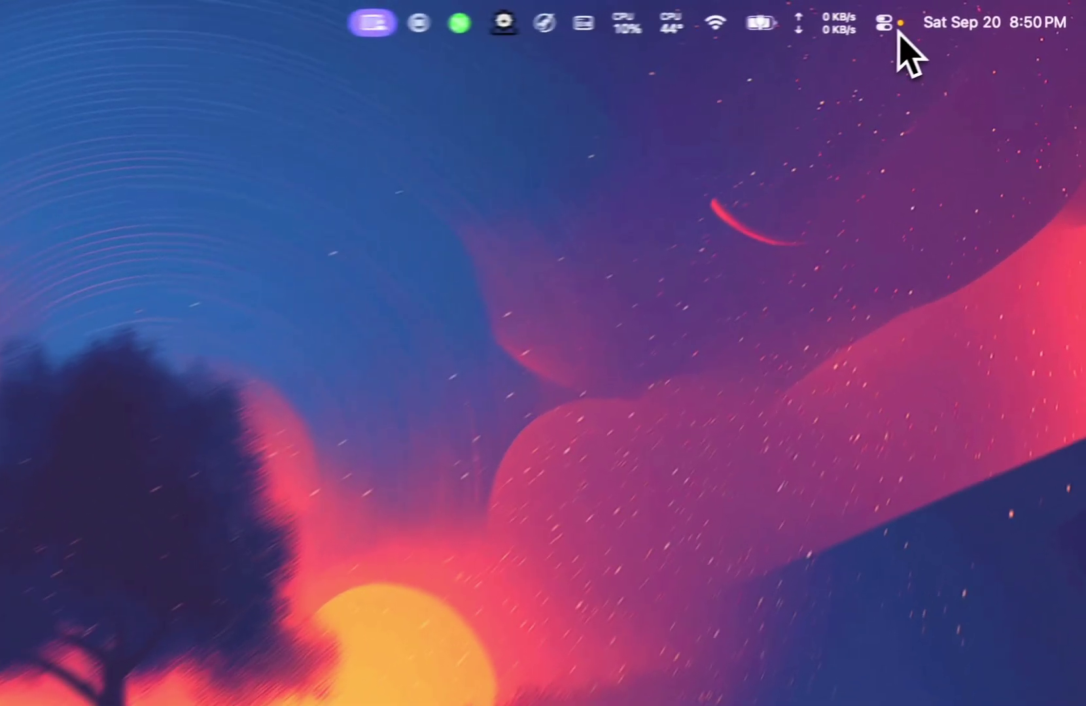
# - Adjust the display brightness and raise the sound volume slightly in Control Center
pyautogui.click(976, 12)
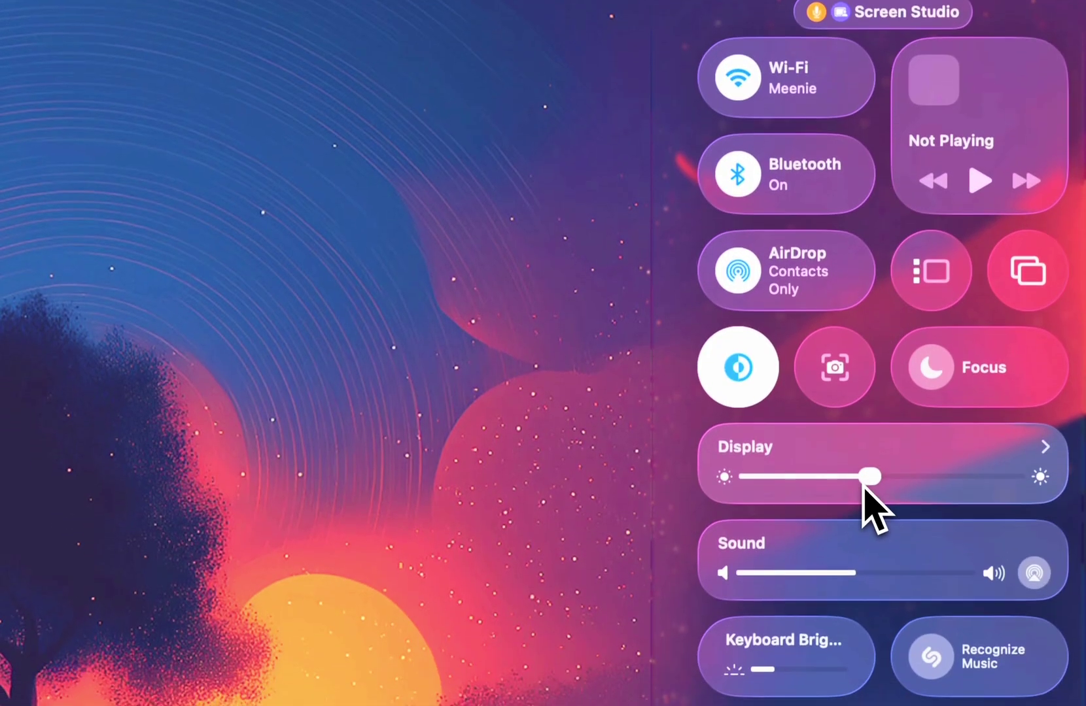
pyautogui.moveTo(864, 487)
pyautogui.mouseDown()
pyautogui.moveTo(831, 481)
pyautogui.moveTo(921, 481)
pyautogui.moveTo(810, 488)
pyautogui.moveTo(879, 485)
pyautogui.mouseUp()
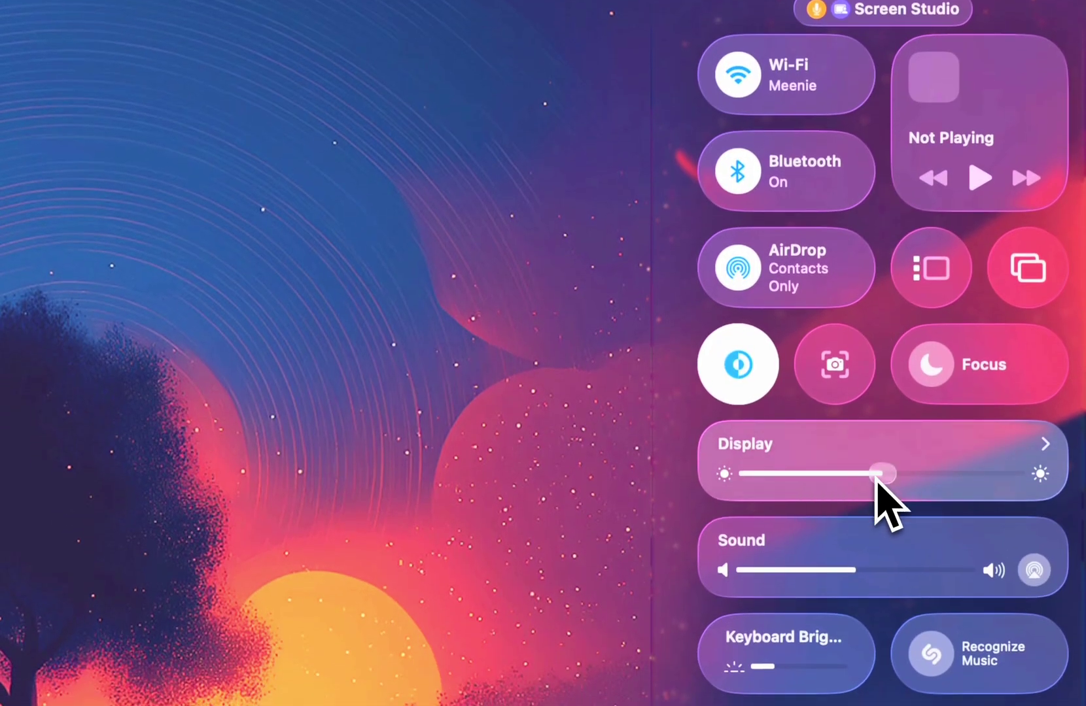
pyautogui.moveTo(861, 580)
pyautogui.mouseDown()
pyautogui.moveTo(800, 572)
pyautogui.moveTo(875, 579)
pyautogui.mouseUp()
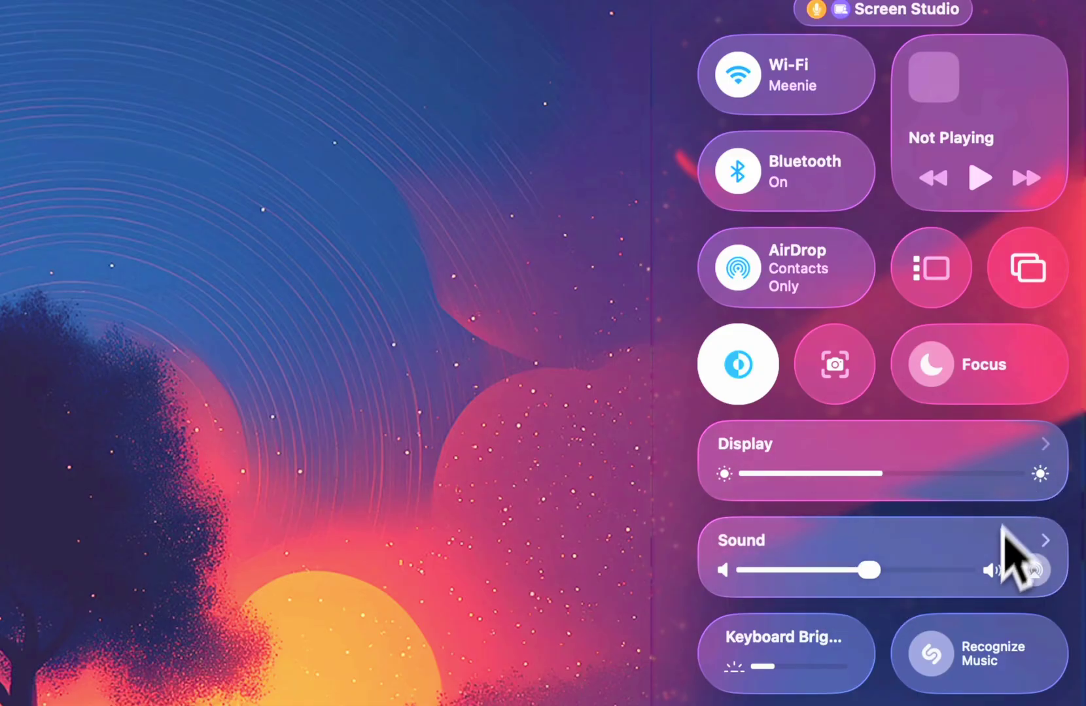
# - Browse the Sound output, Wi-Fi and Focus panels, then close Control Center
pyautogui.click(1044, 548)
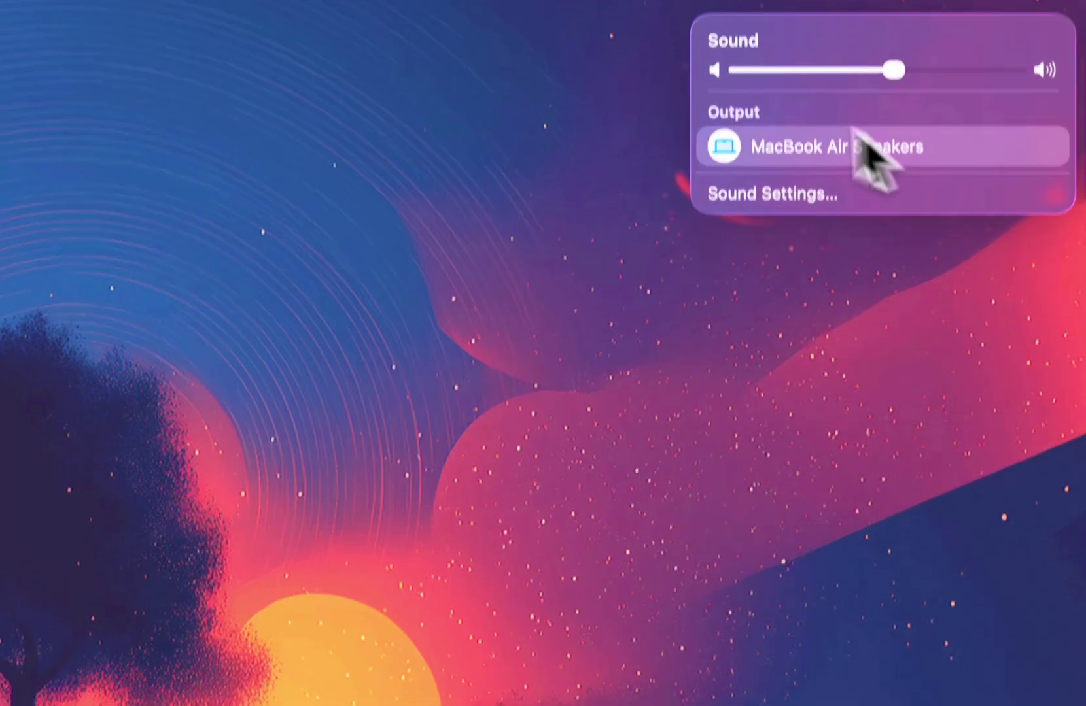
pyautogui.click(882, 32)
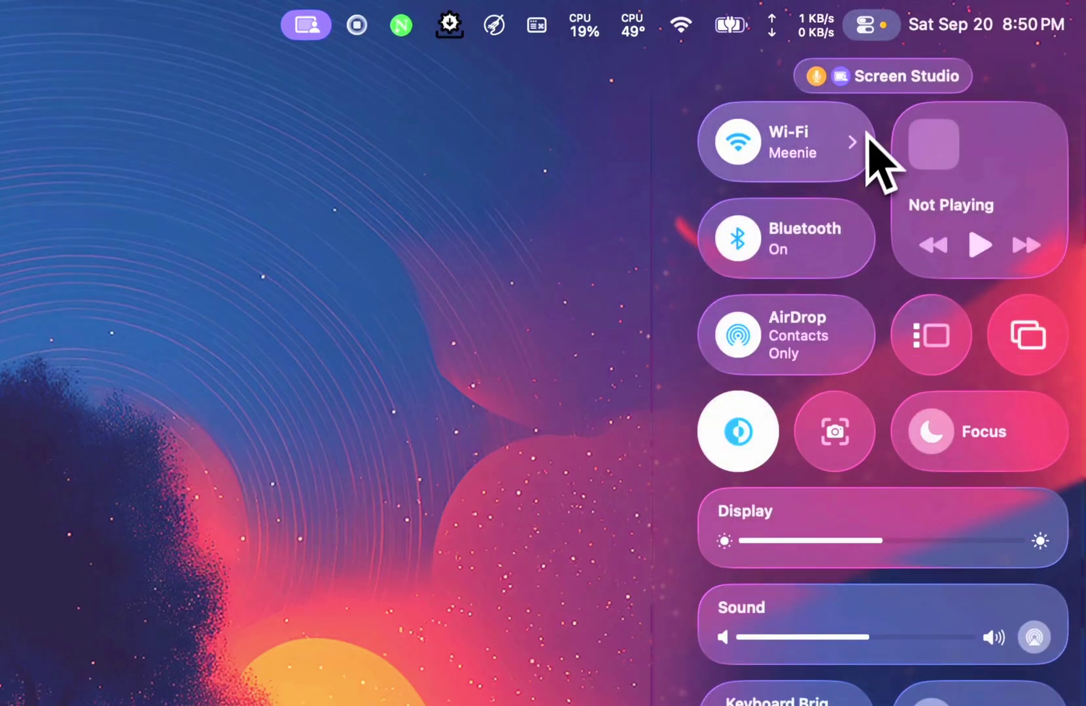
pyautogui.click(861, 146)
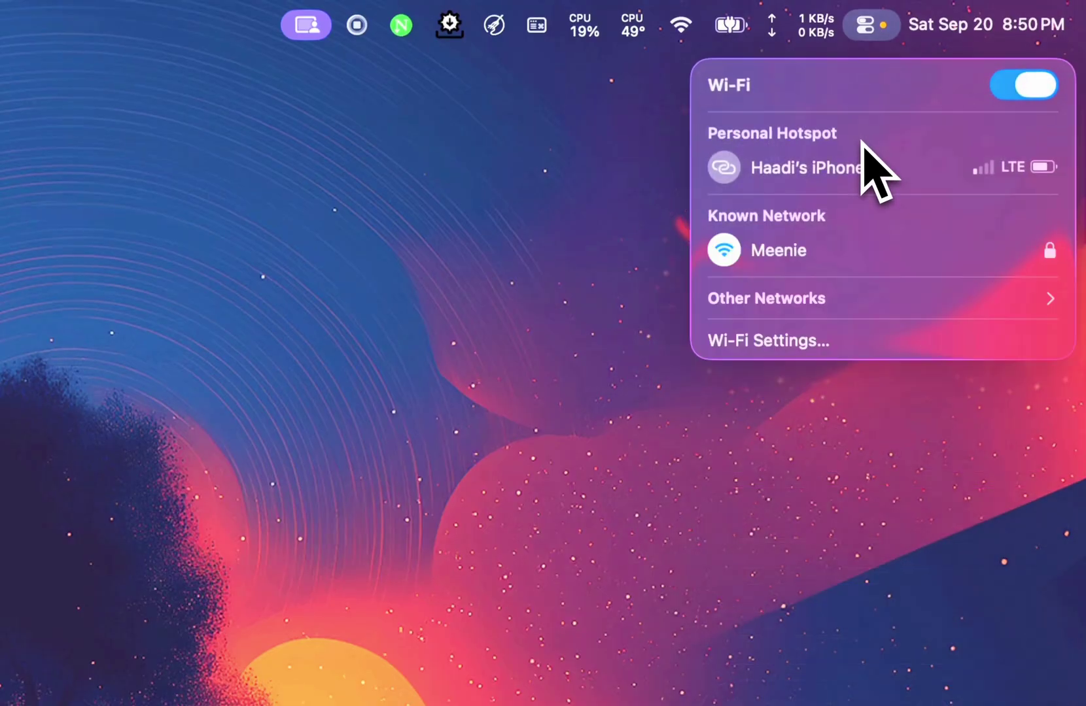
pyautogui.click(872, 27)
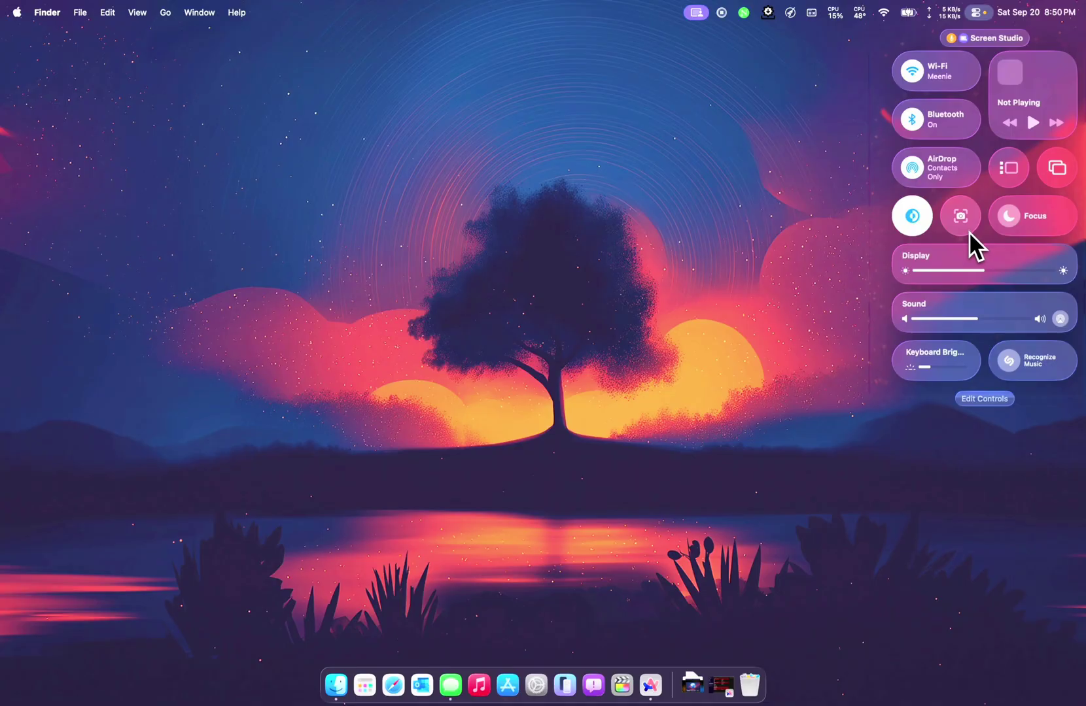
pyautogui.click(1008, 216)
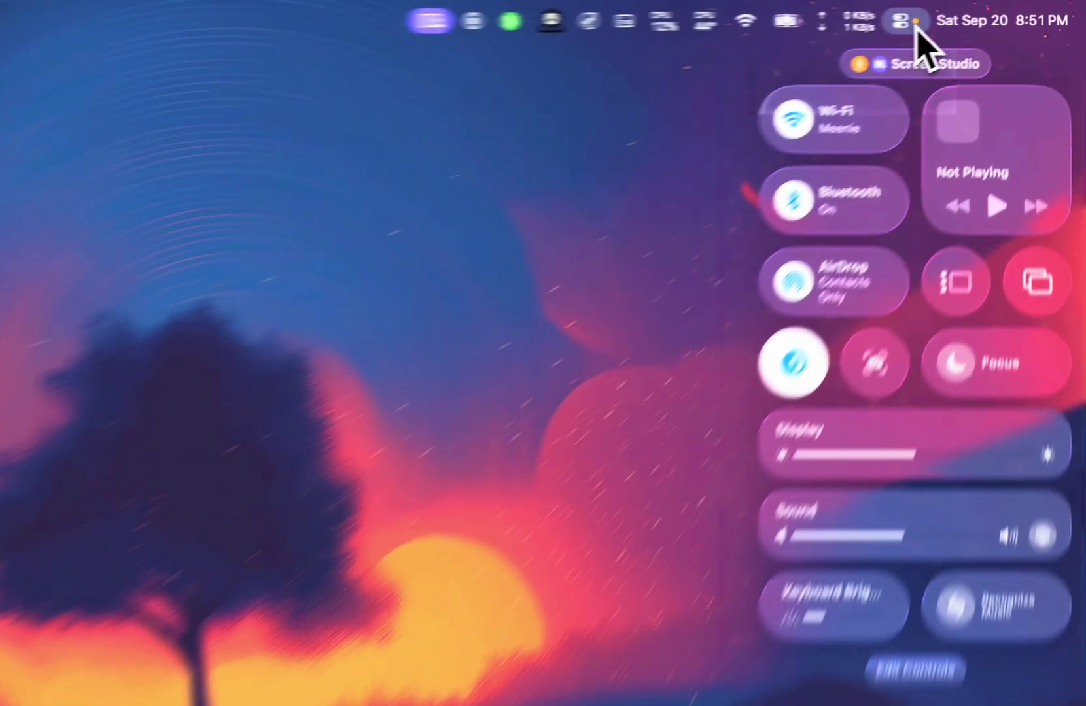
pyautogui.click(986, 16)
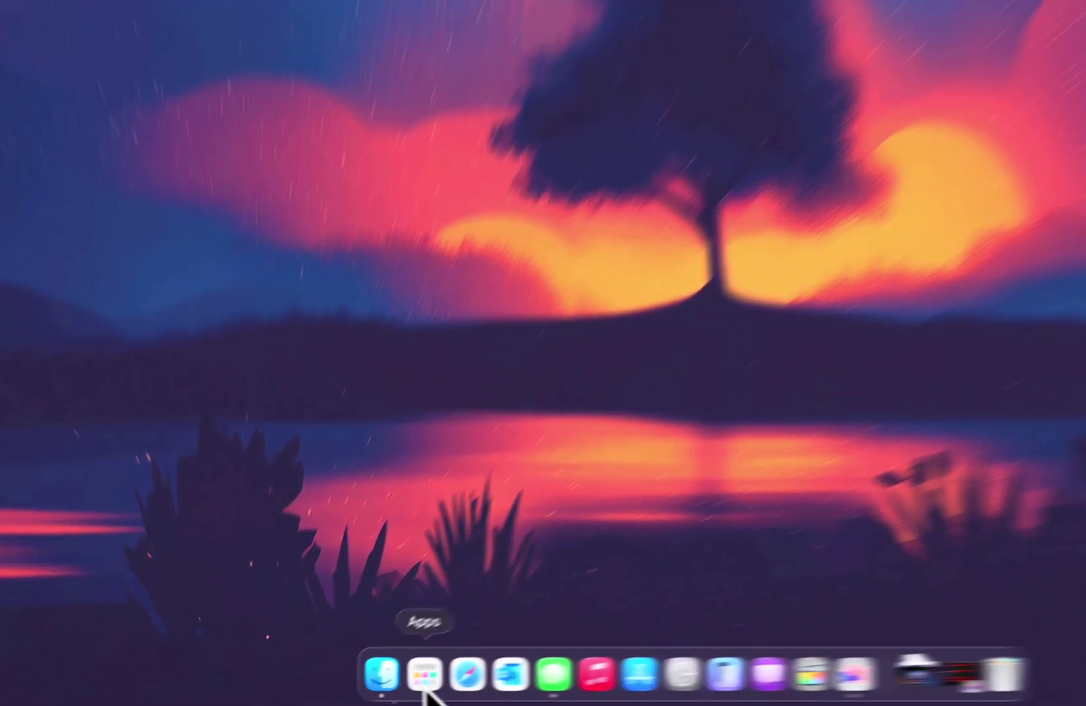
pyautogui.click(364, 685)
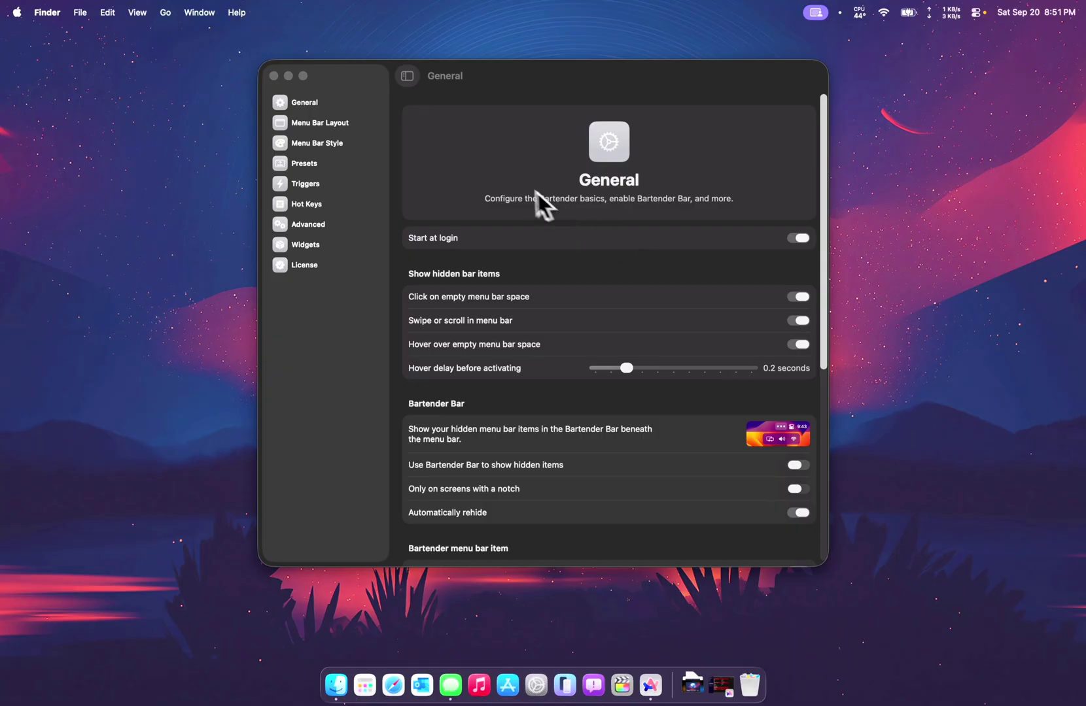
# - Scroll through Bartender's Bartender Bar, menu bar item, item spacing and Screens options
pyautogui.scroll(-5, 429, 307)
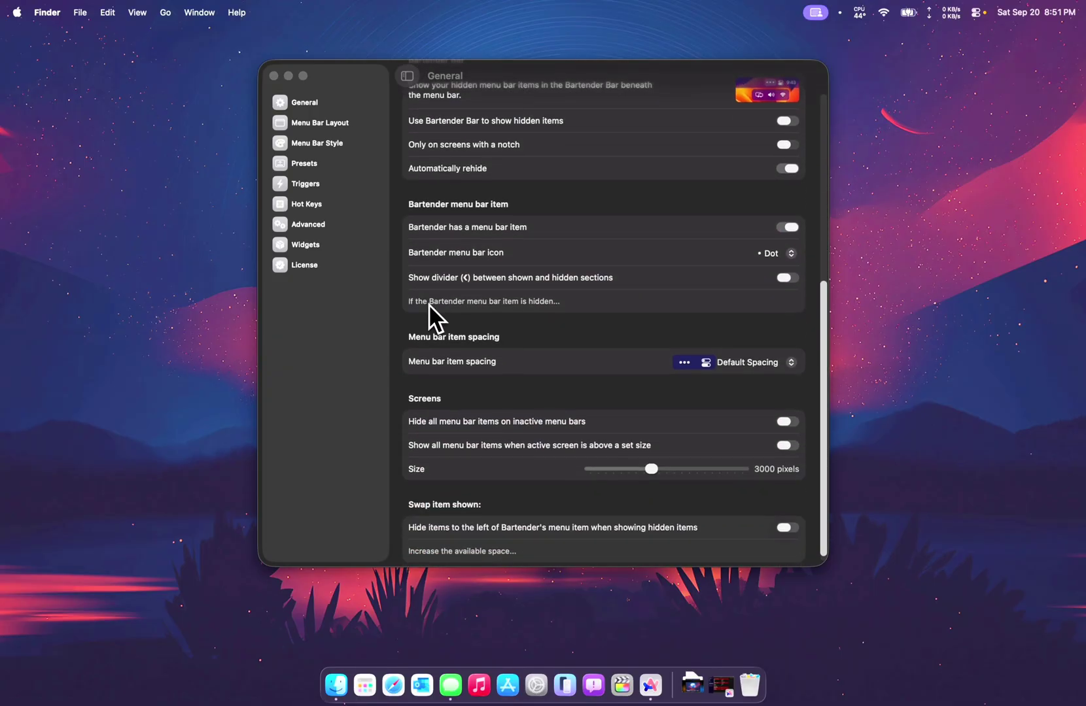
pyautogui.scroll(5, 429, 308)
pyautogui.scroll(-5, 429, 305)
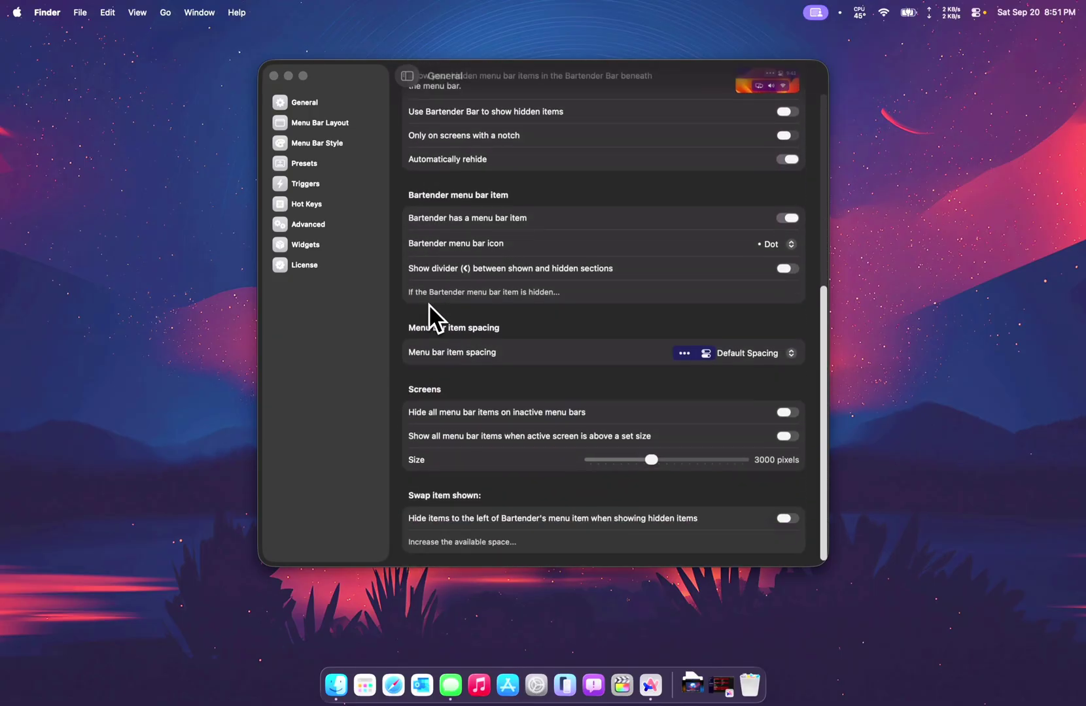
pyautogui.scroll(3, 428, 305)
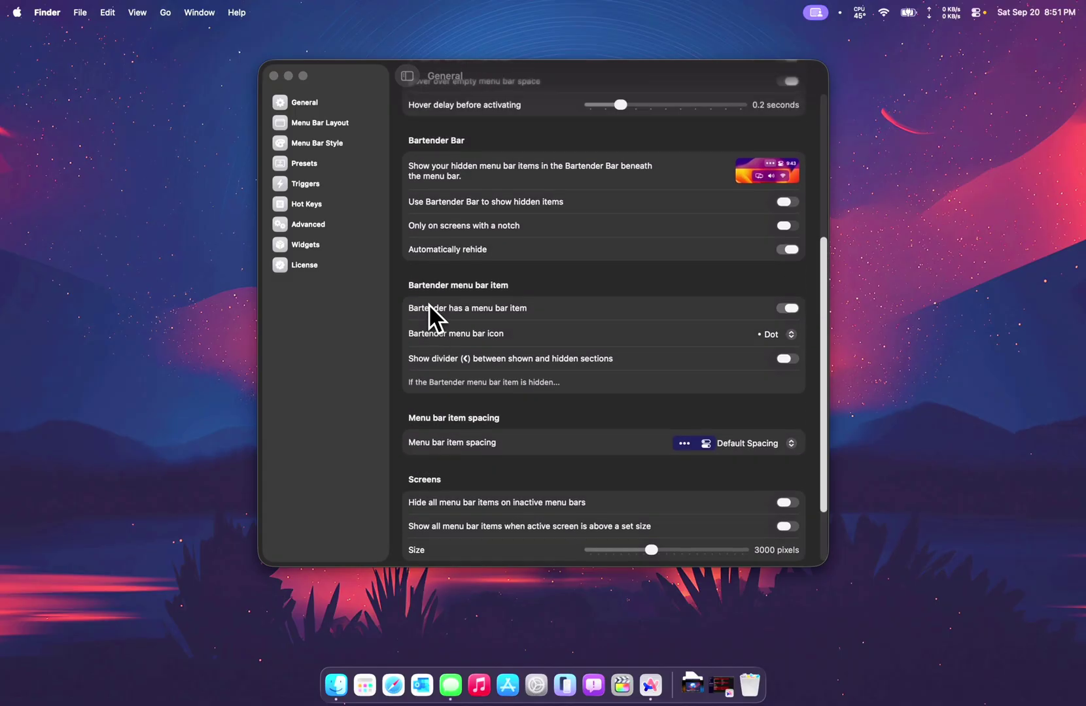
pyautogui.scroll(-3, 428, 305)
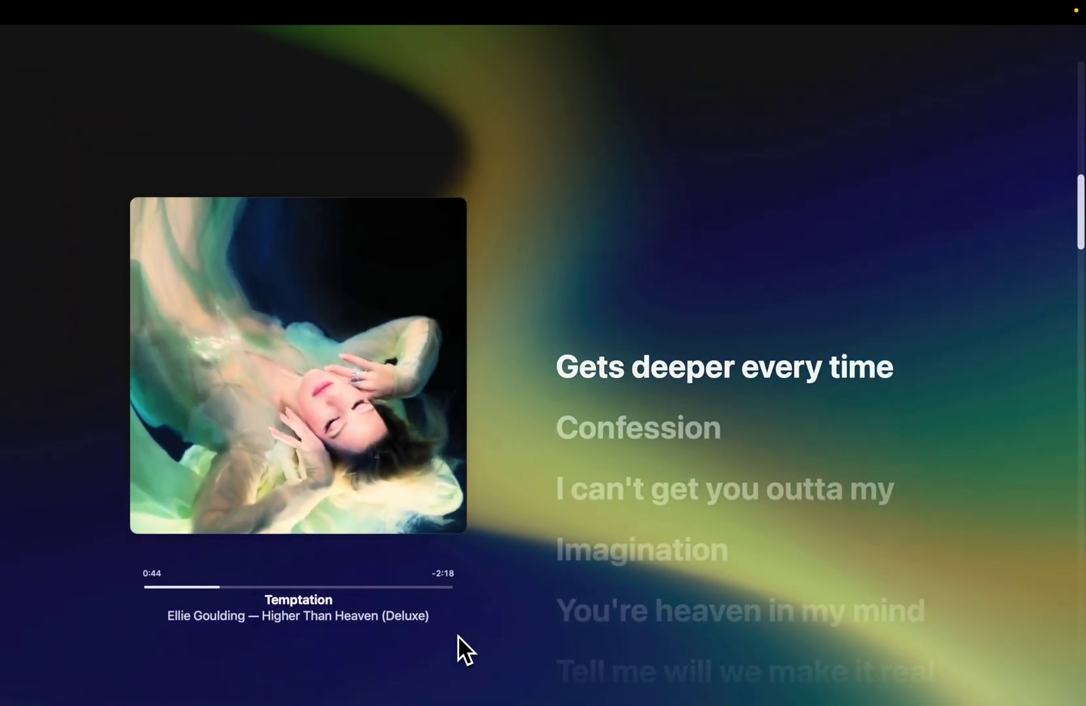
# - Shrink the full-screen Temptation player into the mini player and bring up the library window
pyautogui.moveTo(46, 10)
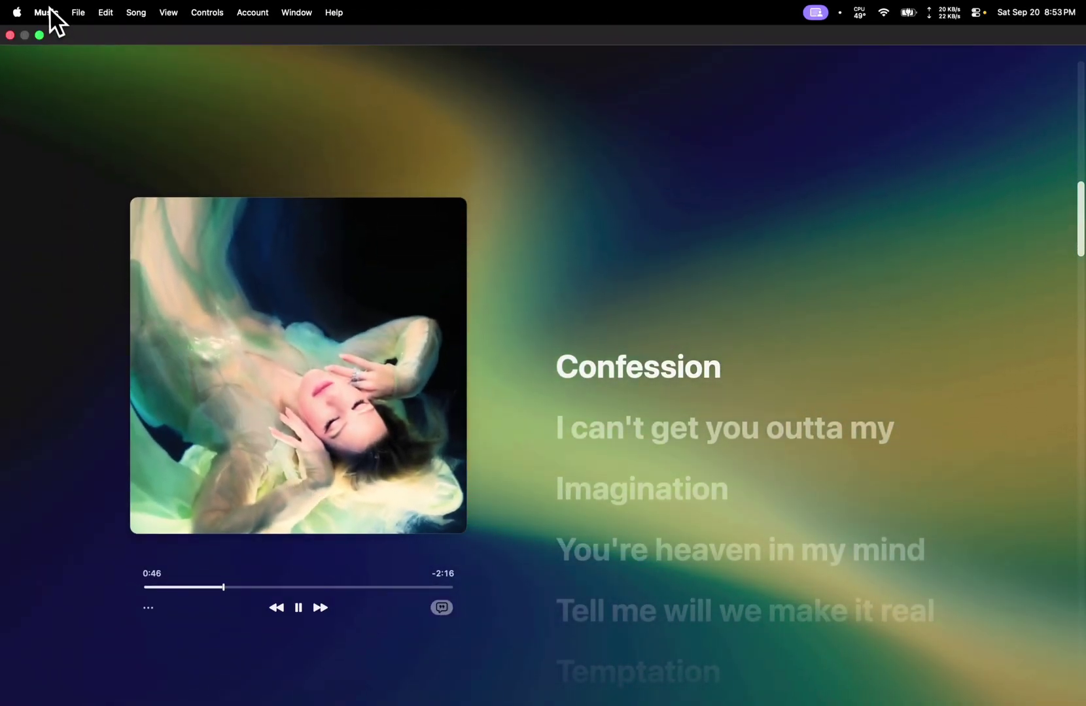
pyautogui.click(72, 63)
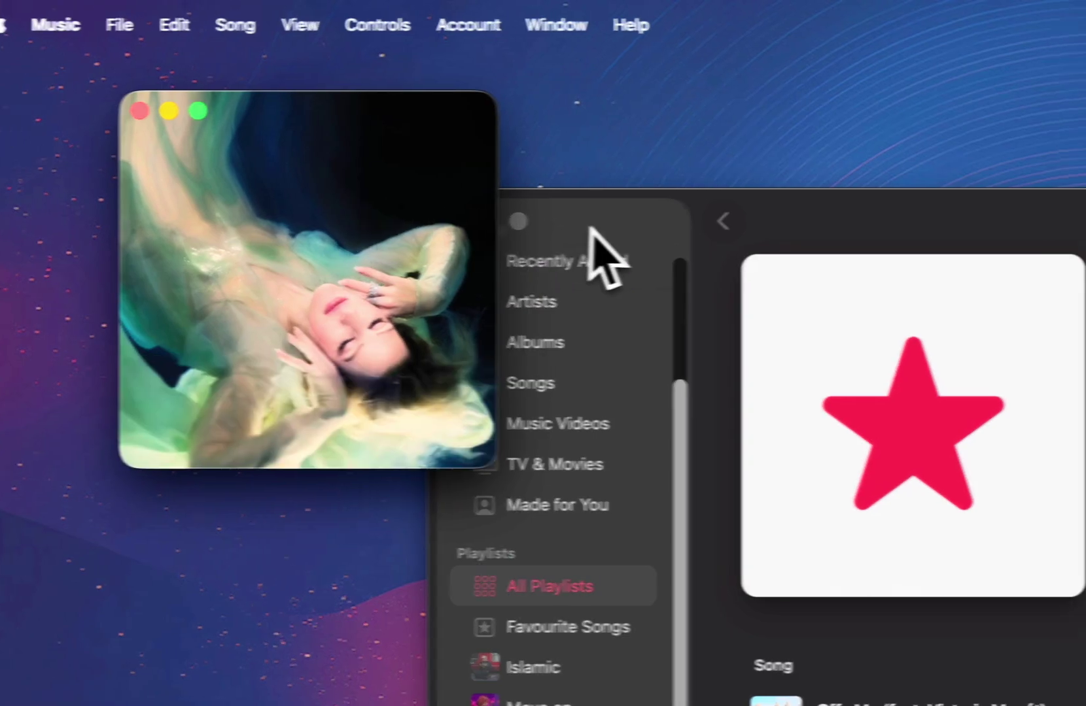
pyautogui.click(628, 228)
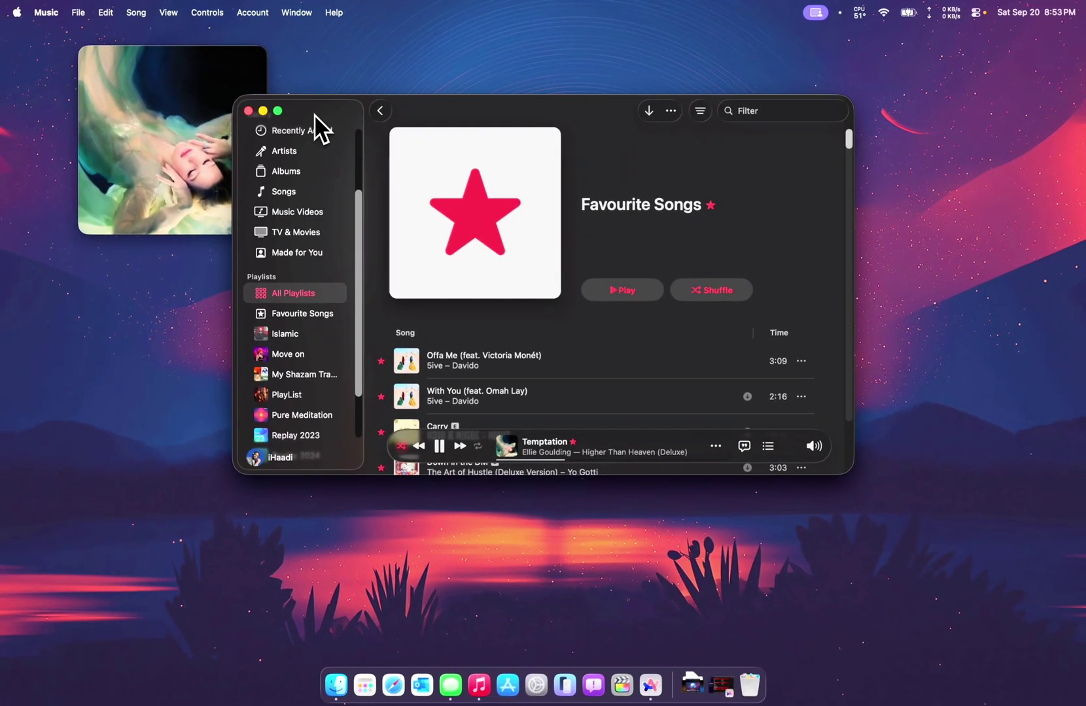
# - Scroll through the Favourite Songs list
pyautogui.moveTo(349, 262)
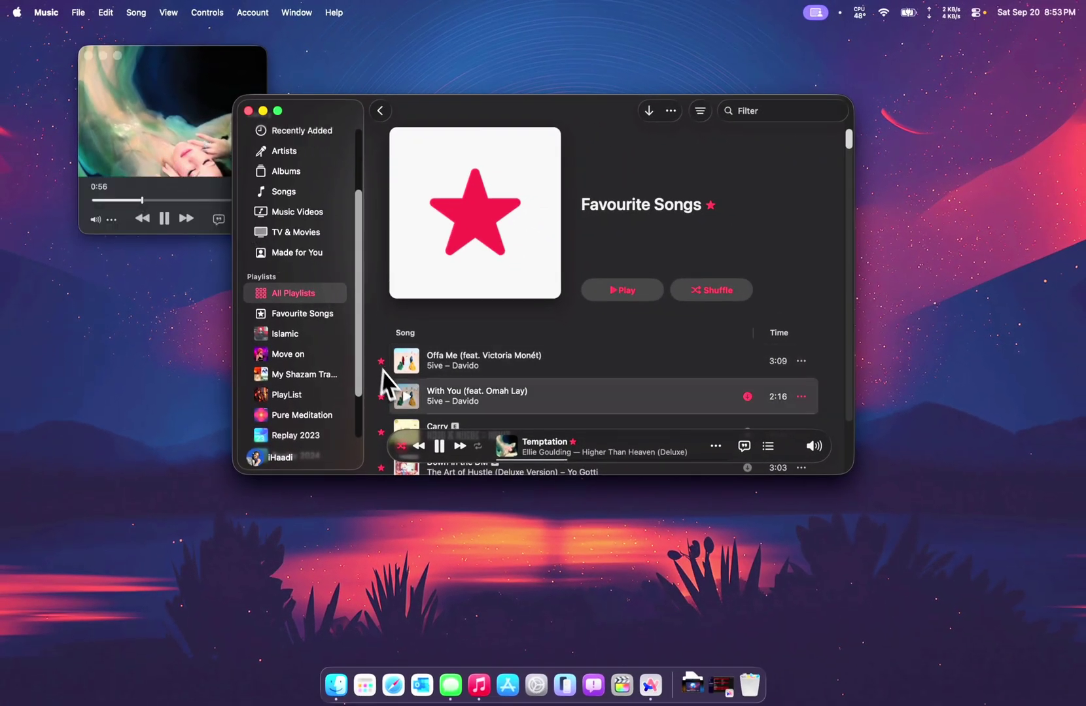
pyautogui.scroll(-10, 486, 375)
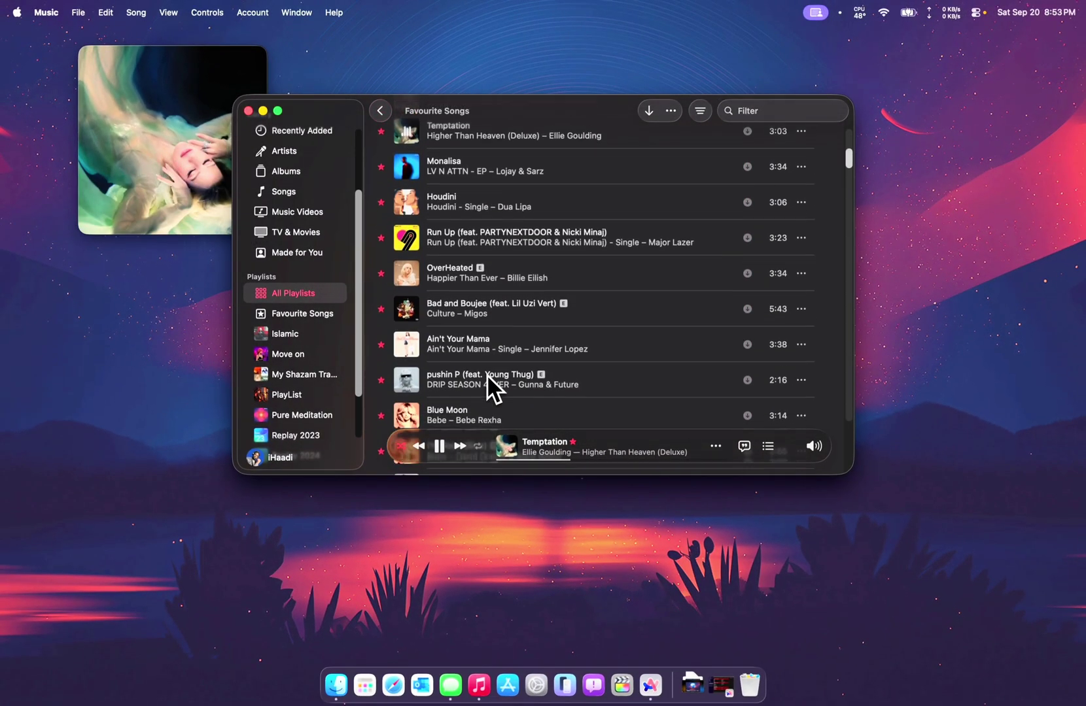
pyautogui.scroll(-4, 487, 374)
pyautogui.scroll(4, 502, 277)
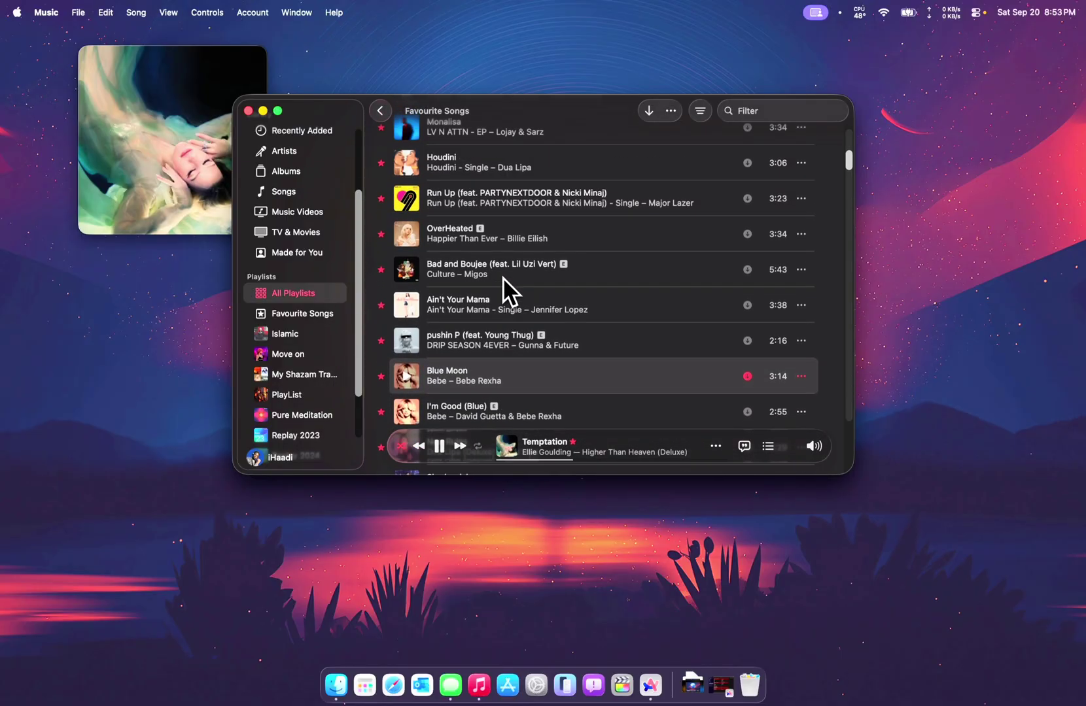
pyautogui.scroll(-4, 503, 276)
pyautogui.scroll(4, 502, 277)
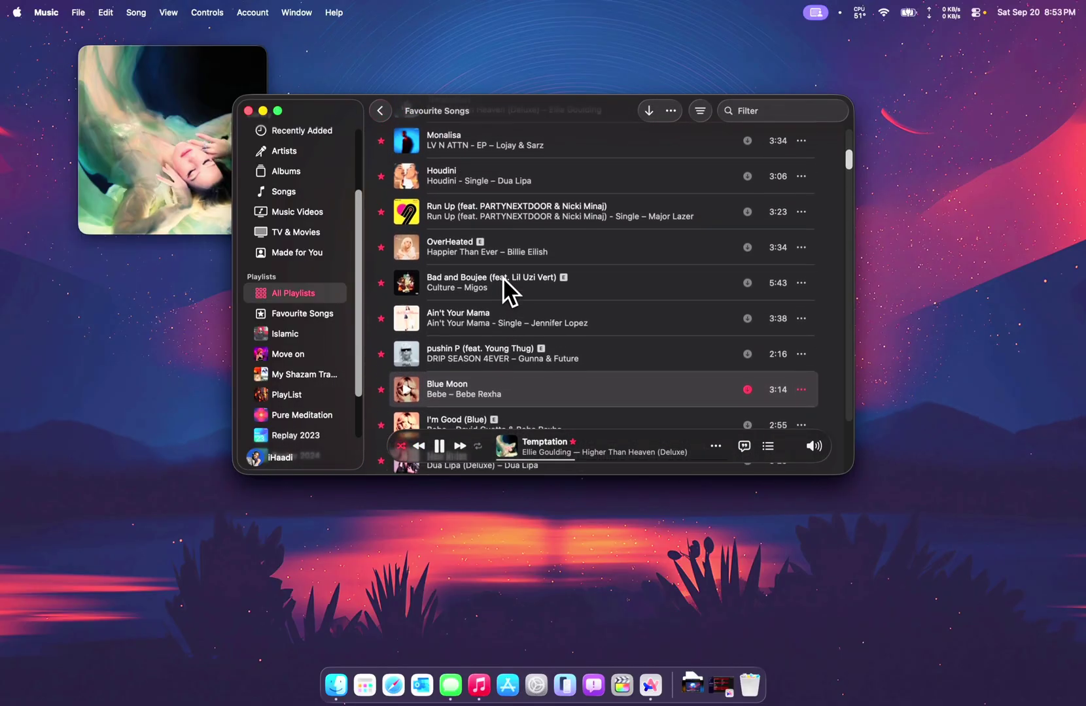
pyautogui.scroll(2, 502, 277)
pyautogui.scroll(-5, 502, 276)
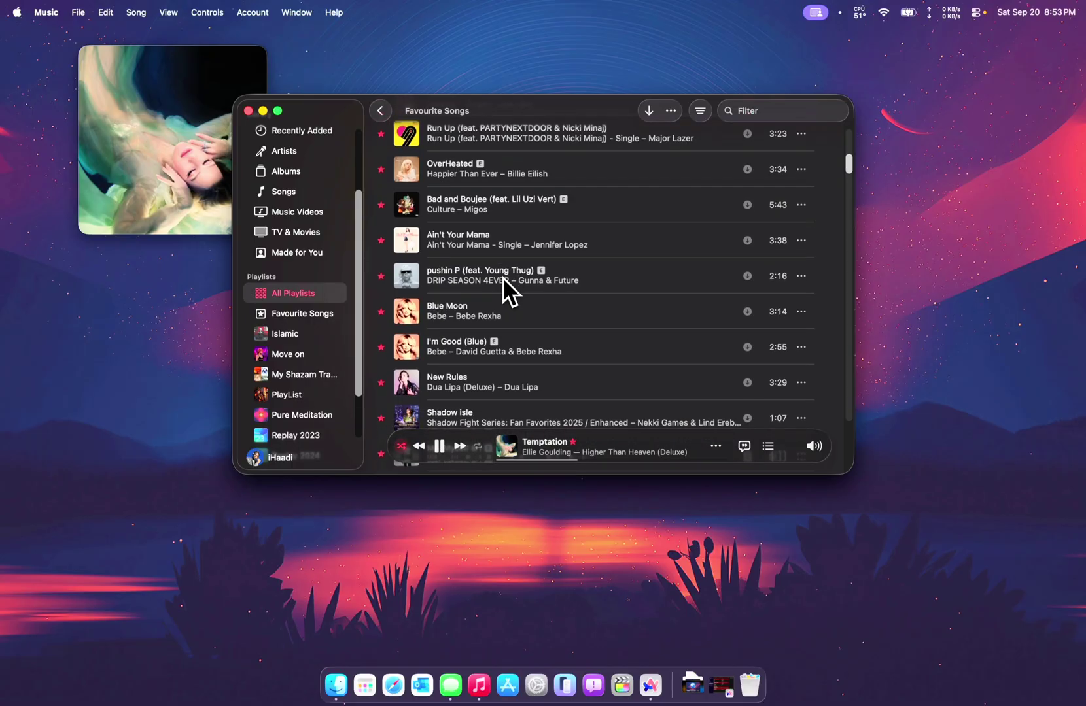
pyautogui.scroll(-7, 502, 277)
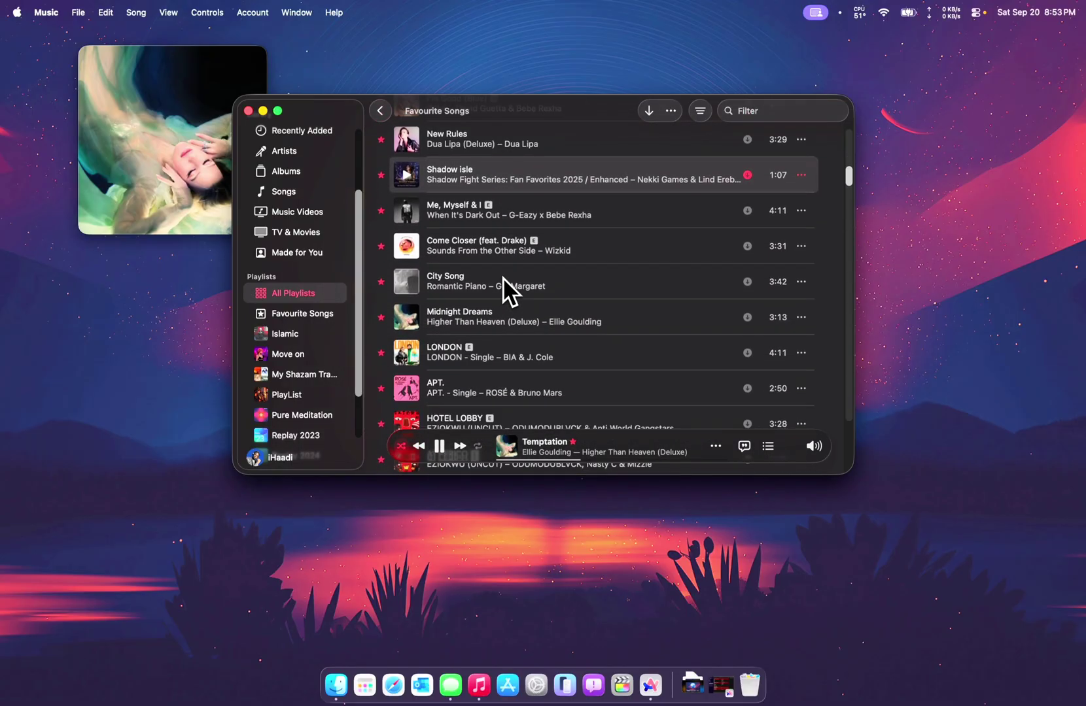
pyautogui.scroll(-2, 502, 277)
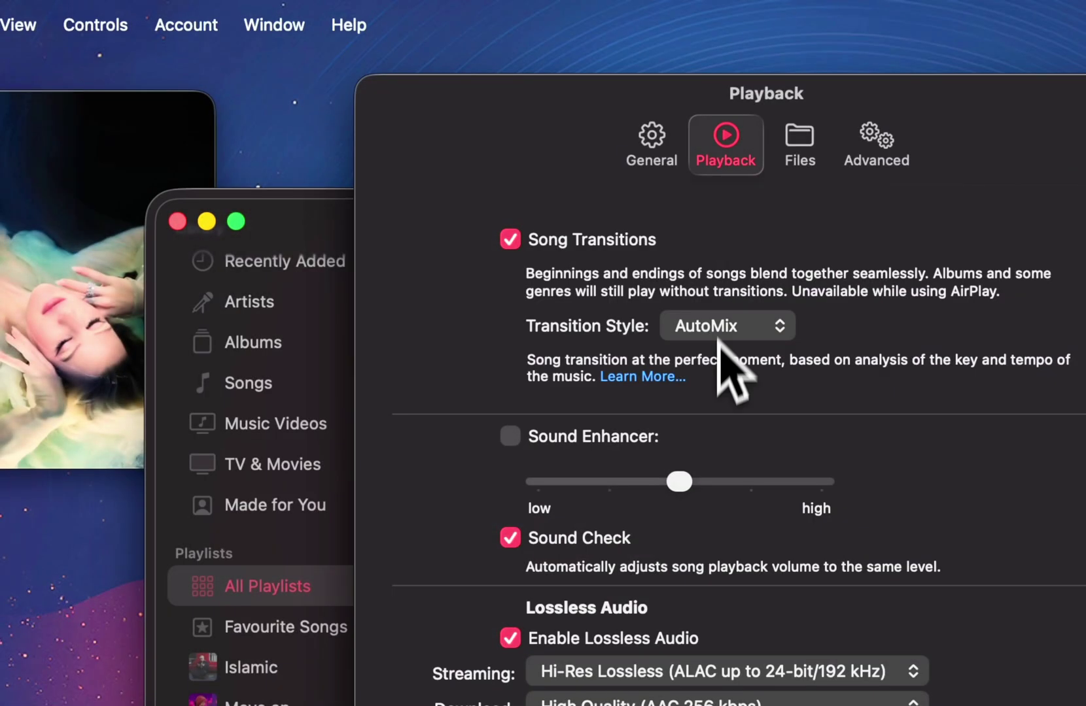
# - View the AutoMix and Crossfade transition styles, then return the mini player to full-screen lyrics
pyautogui.click(731, 326)
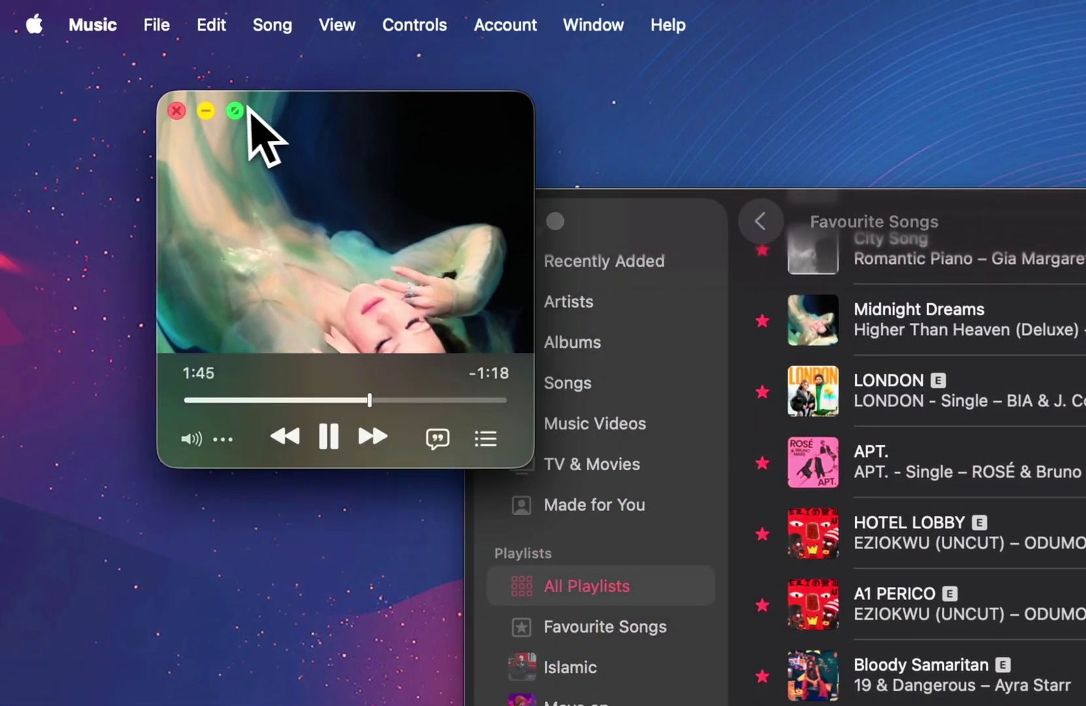
pyautogui.moveTo(236, 111)
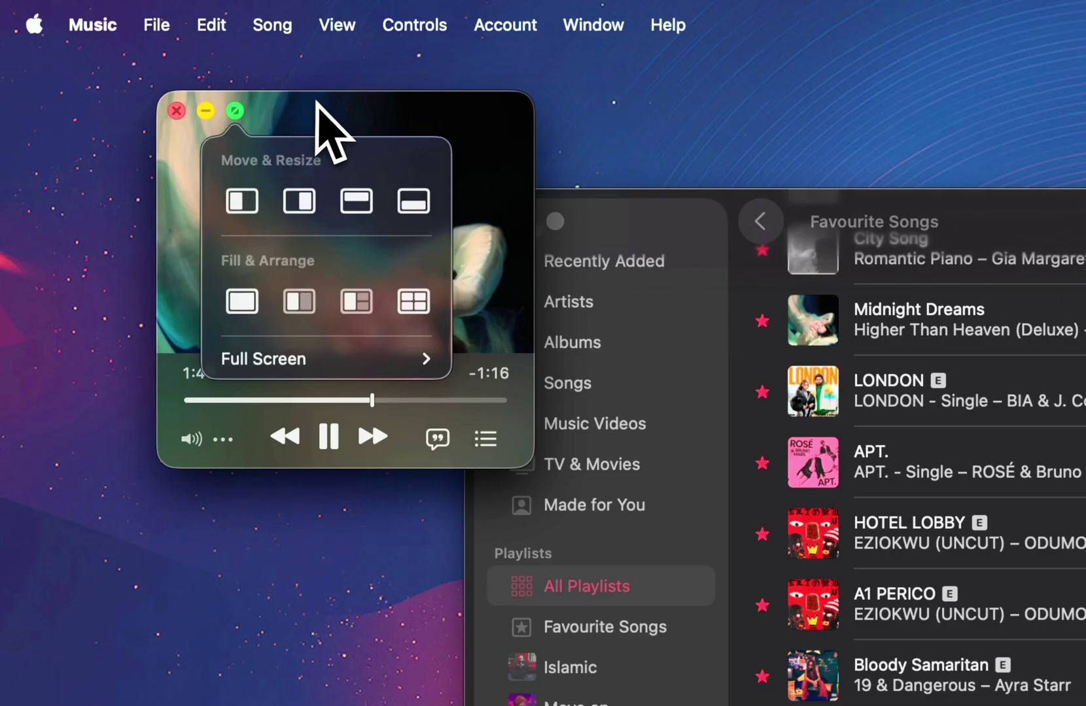
pyautogui.click(236, 112)
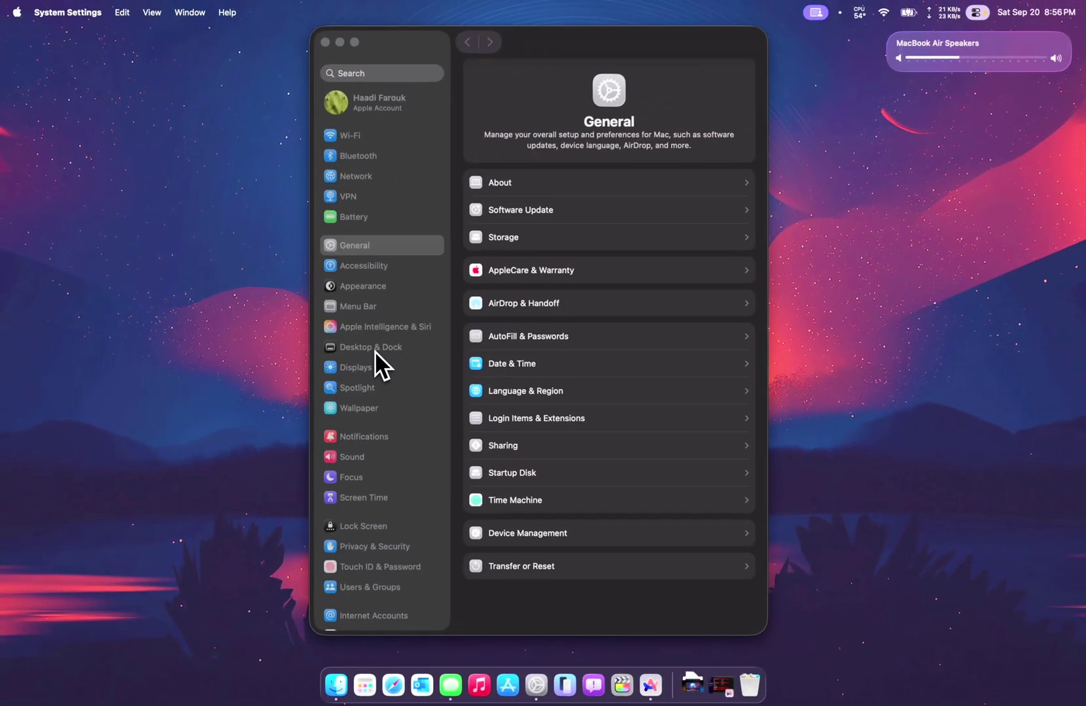
# - Bring System Settings forward and open the Appearance pane from the sidebar
pyautogui.click(376, 274)
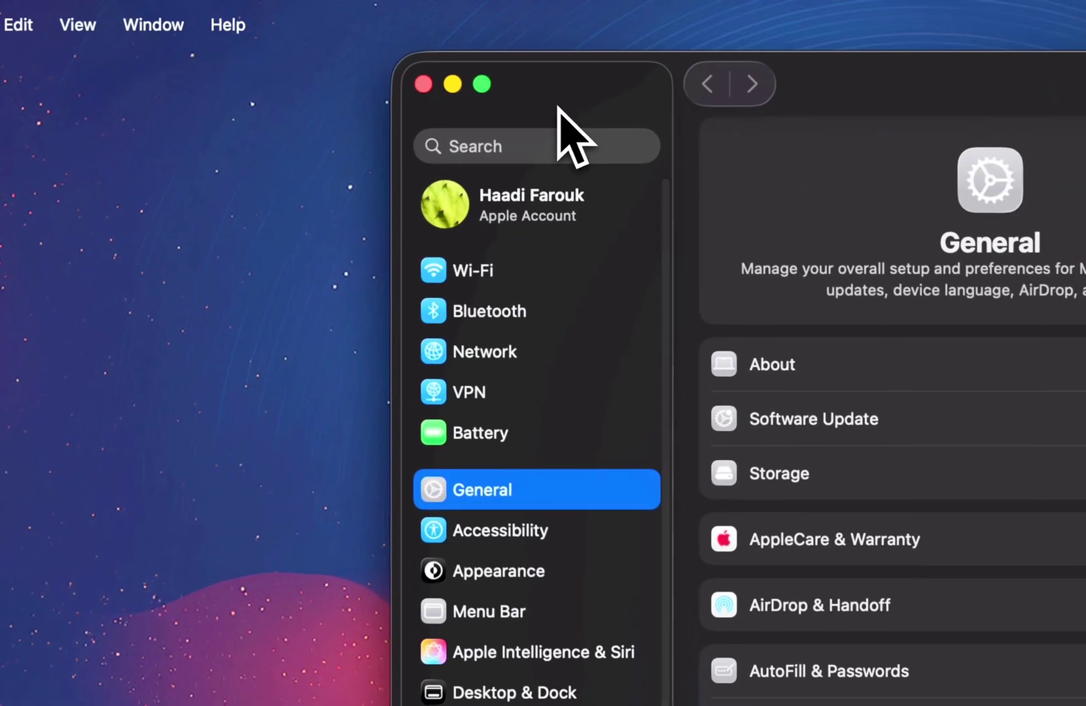
pyautogui.scroll(-5, 543, 478)
pyautogui.scroll(3, 549, 497)
pyautogui.scroll(-2, 547, 488)
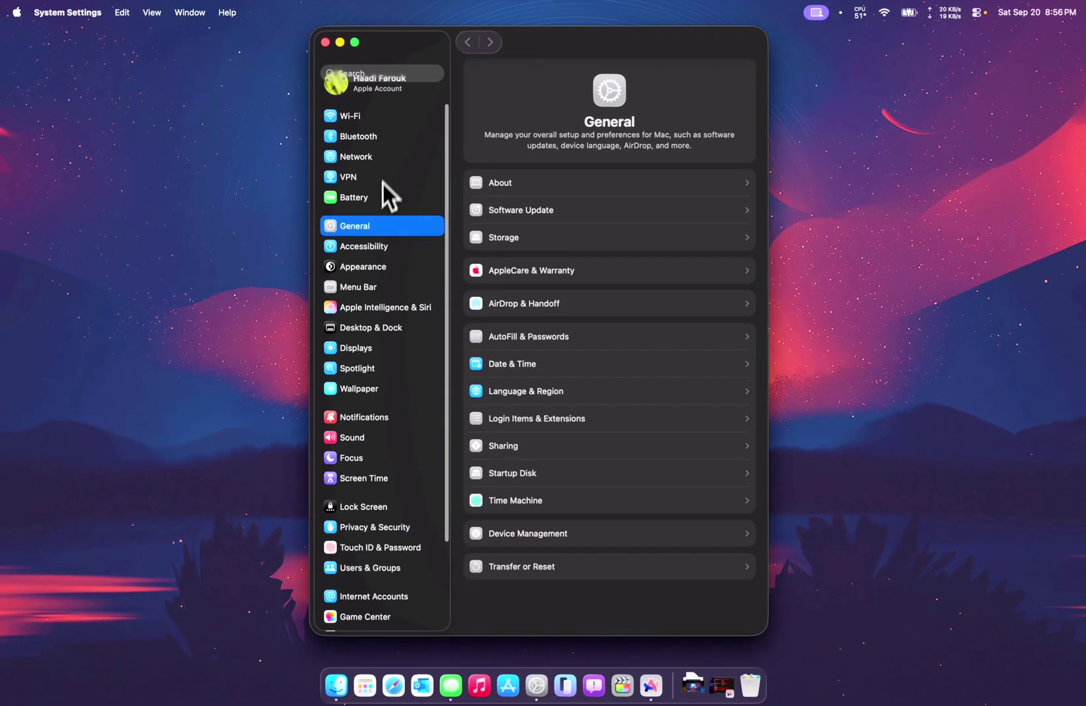
pyautogui.scroll(-1, 529, 410)
pyautogui.scroll(1, 529, 409)
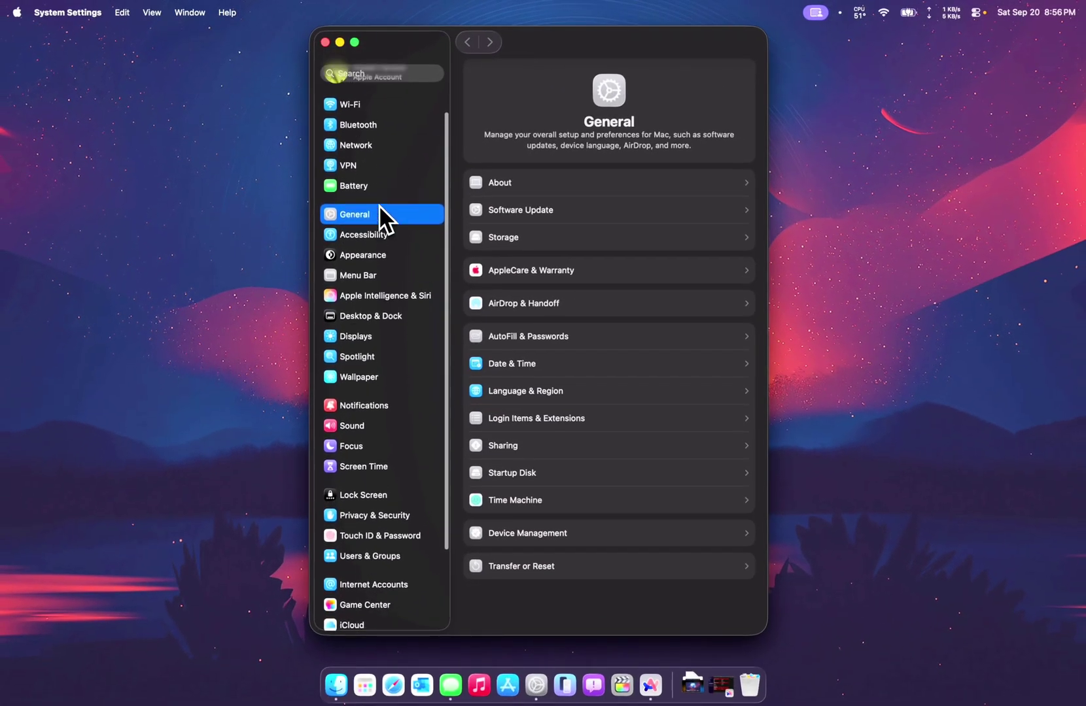
pyautogui.scroll(1, 379, 207)
pyautogui.scroll(-3, 378, 199)
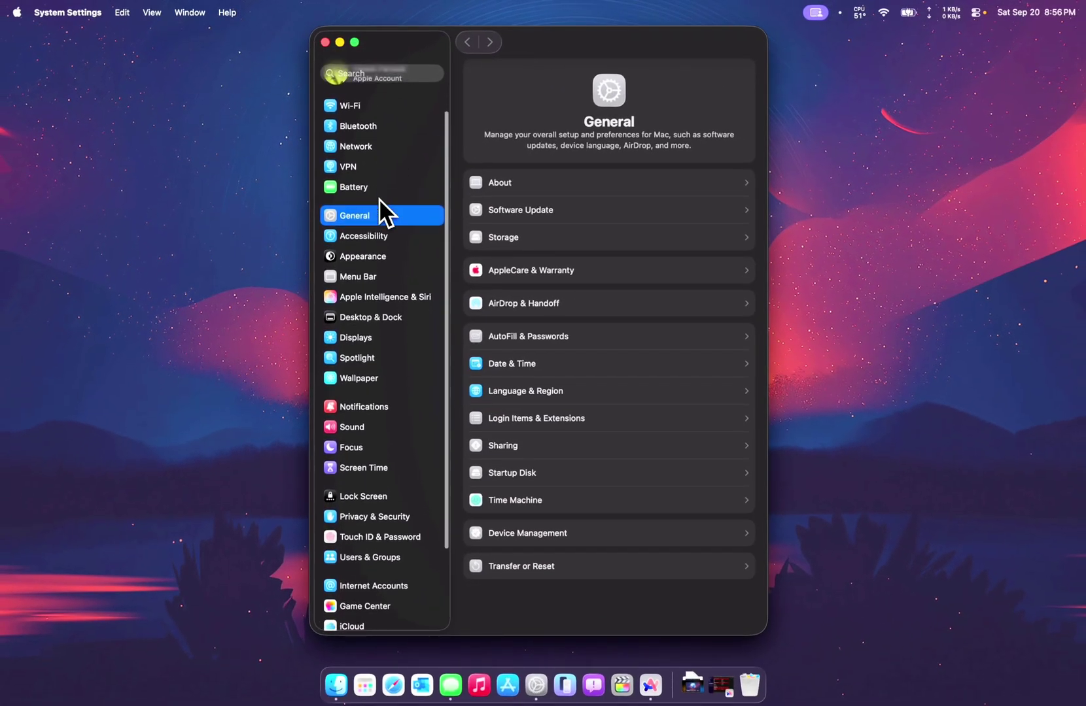
pyautogui.scroll(-4, 379, 200)
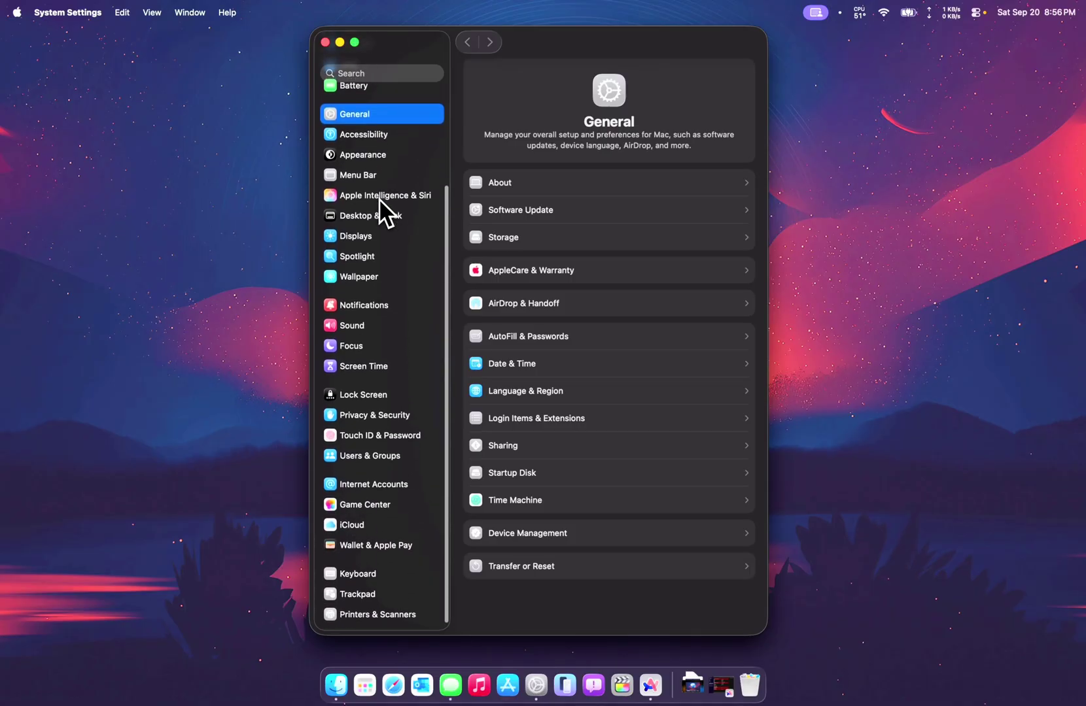
pyautogui.scroll(7, 379, 199)
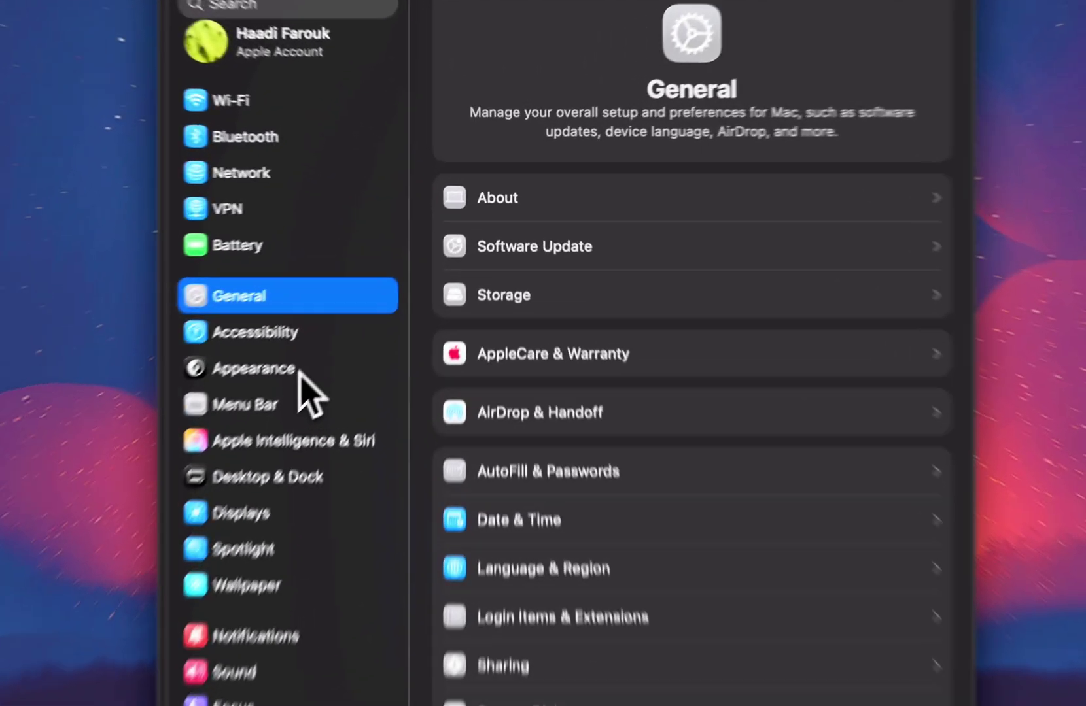
pyautogui.click(386, 282)
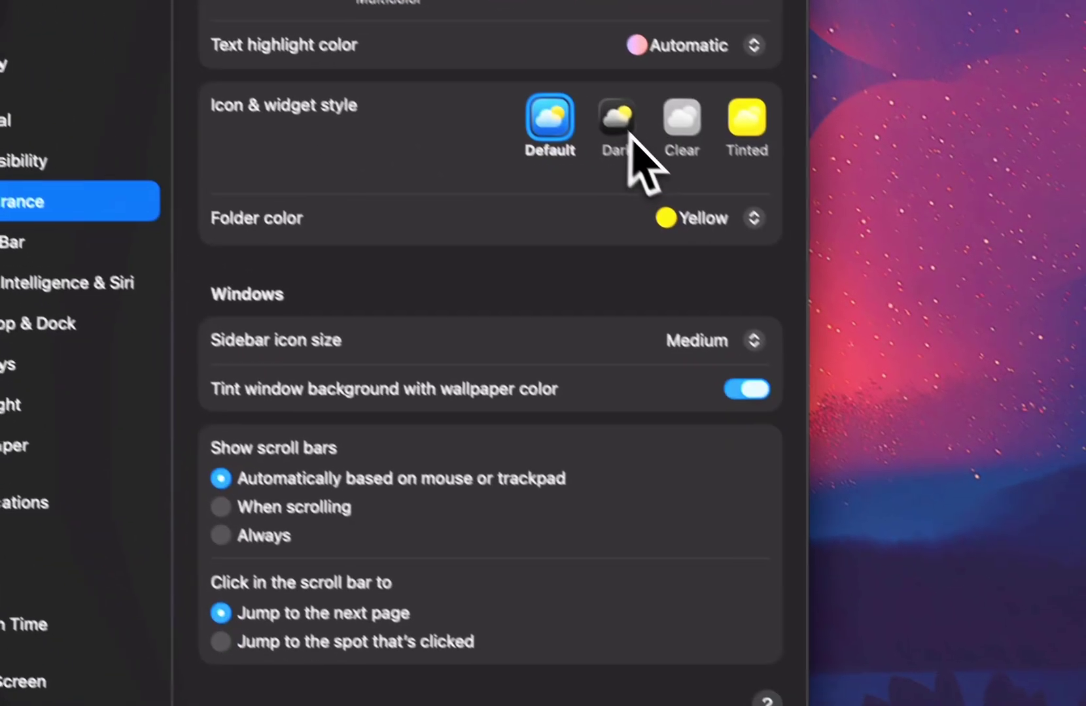
# - Try the Dark, Clear and Tinted icon and widget styles, ending on Tinted
pyautogui.click(849, 319)
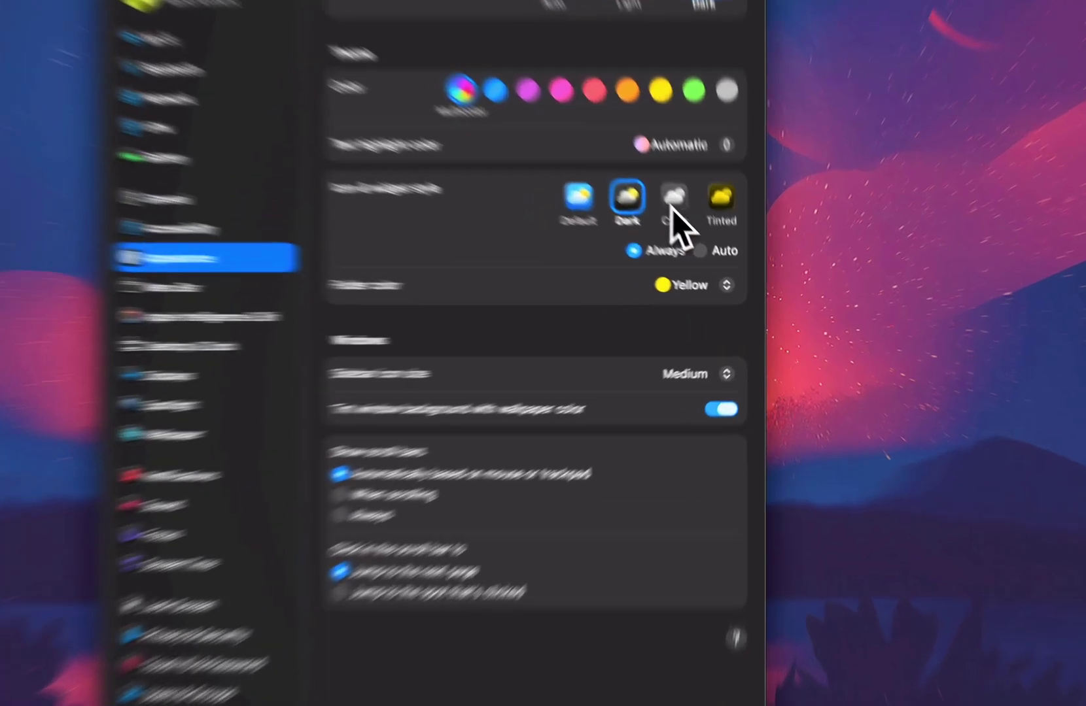
pyautogui.click(704, 237)
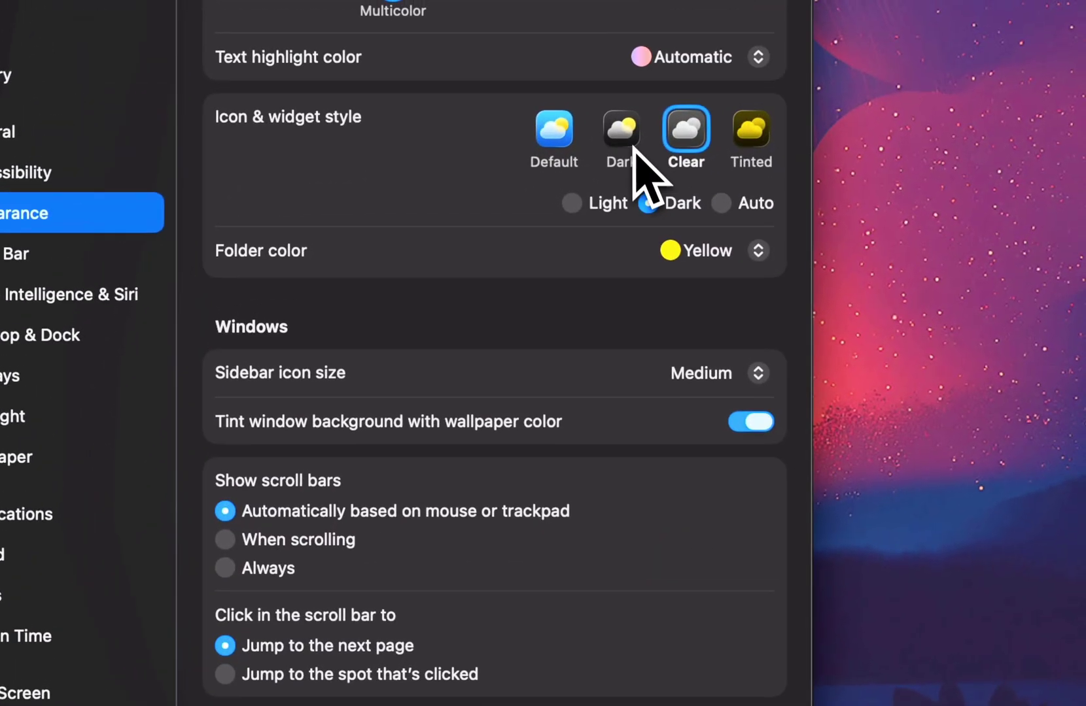
pyautogui.click(630, 139)
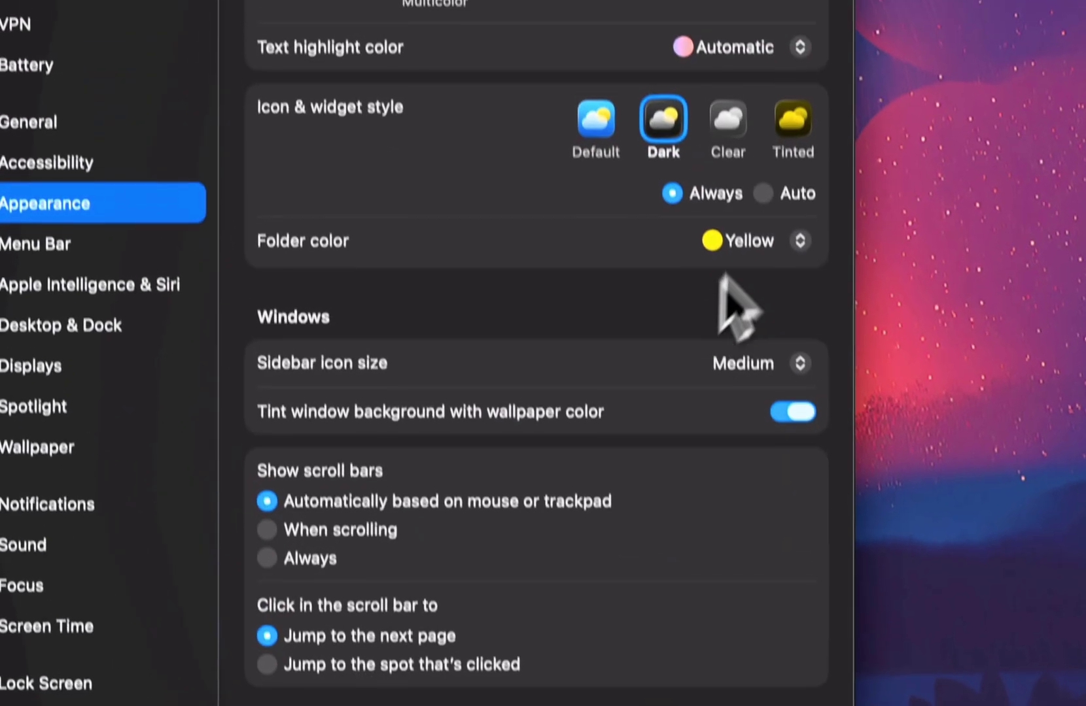
pyautogui.click(802, 145)
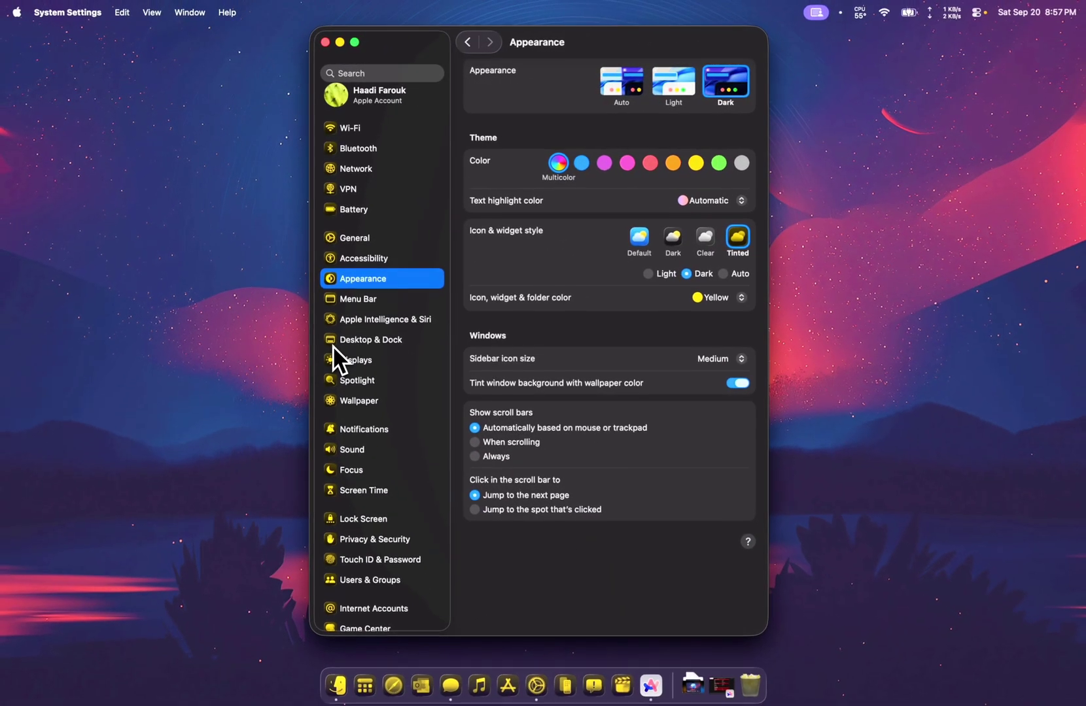
pyautogui.scroll(-5, 366, 362)
pyautogui.scroll(5, 367, 363)
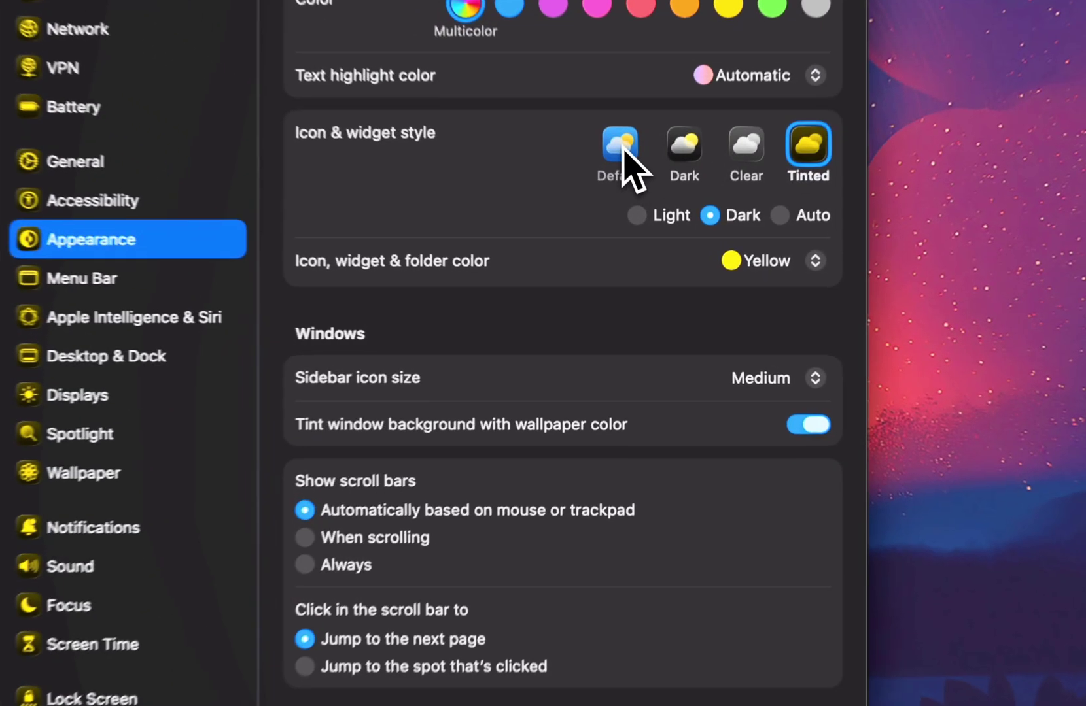
# - Set icons and widgets to Default style and folder colour to Purple, after trying Red
pyautogui.click(639, 237)
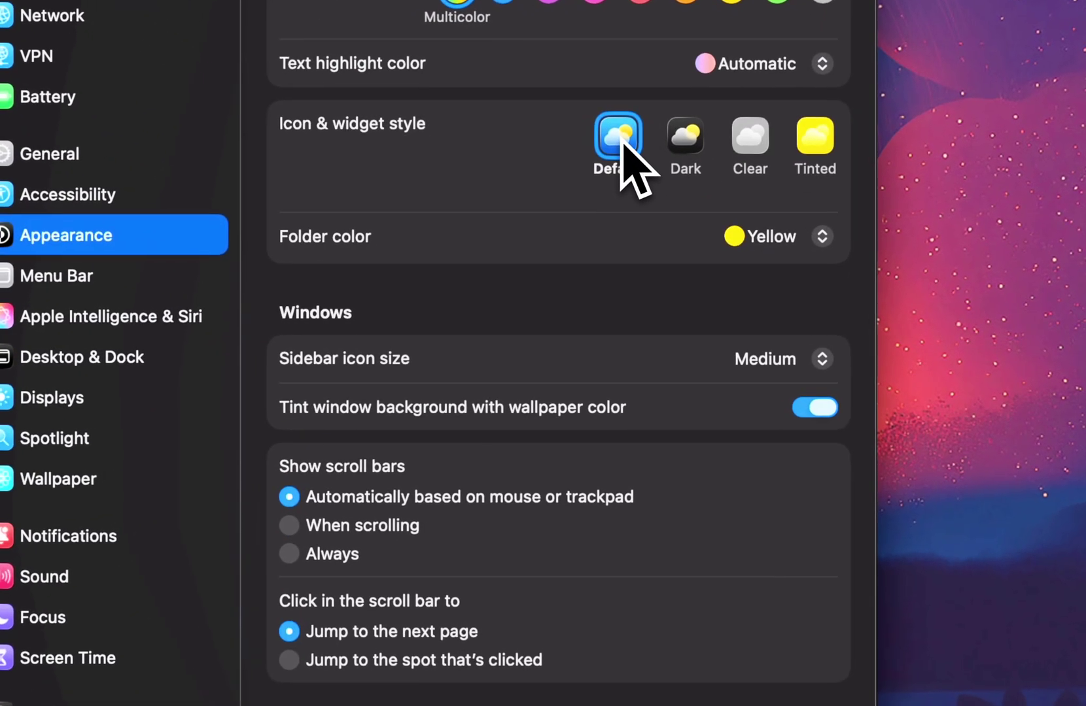
pyautogui.click(745, 237)
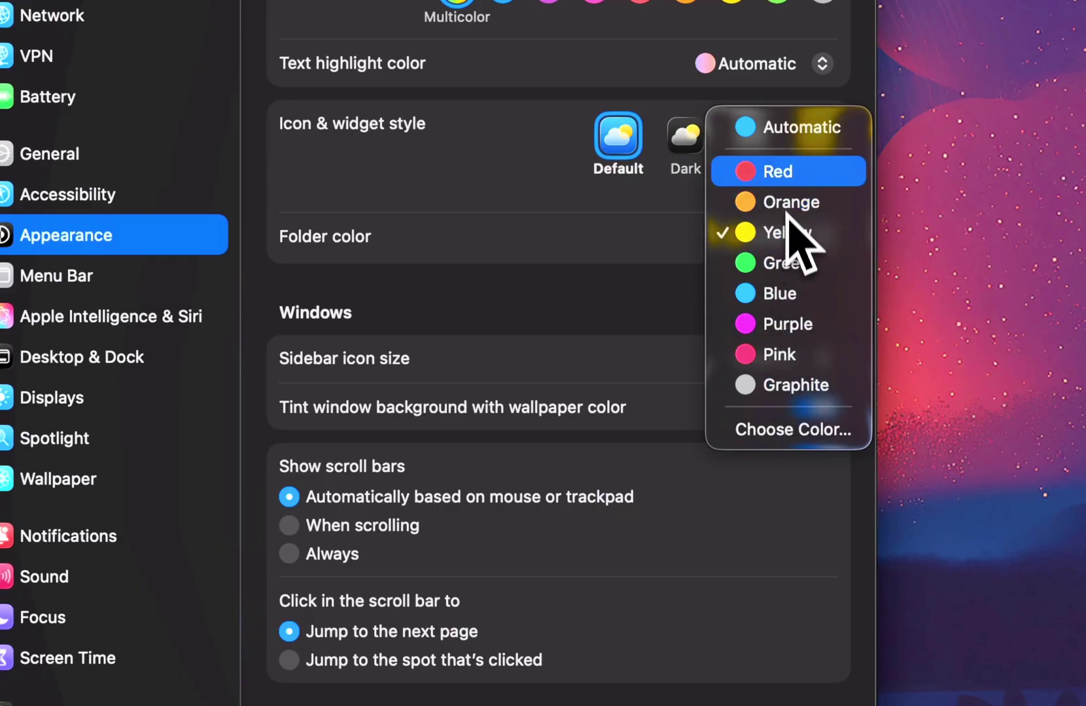
pyautogui.click(786, 183)
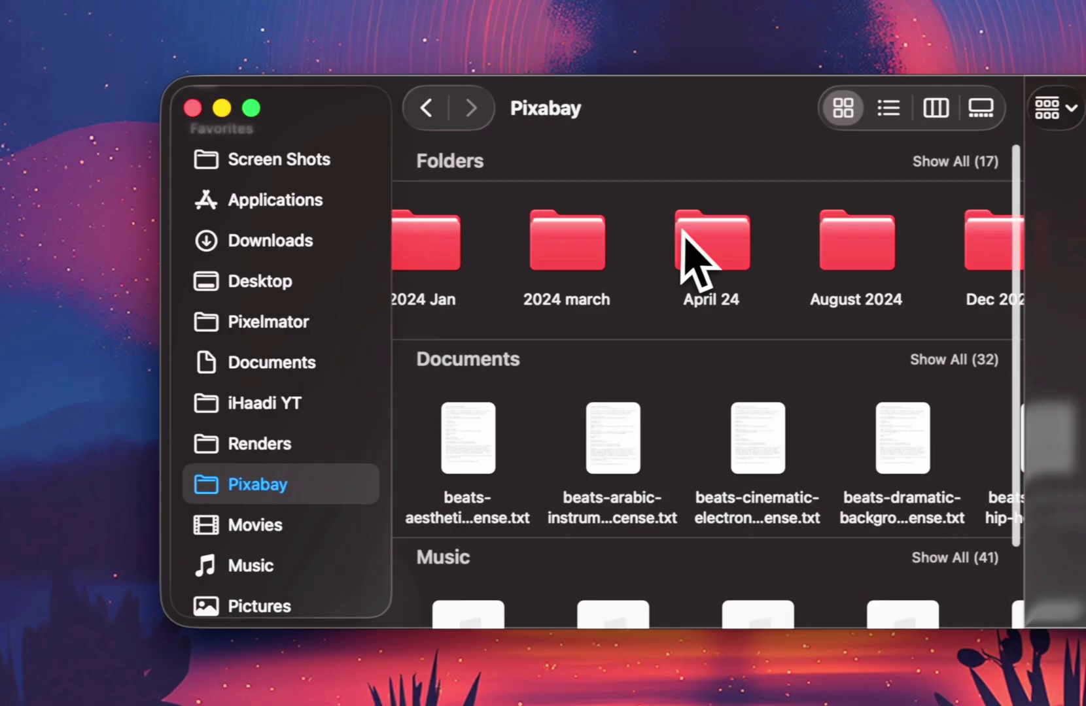
pyautogui.hscroll(10, 691, 254)
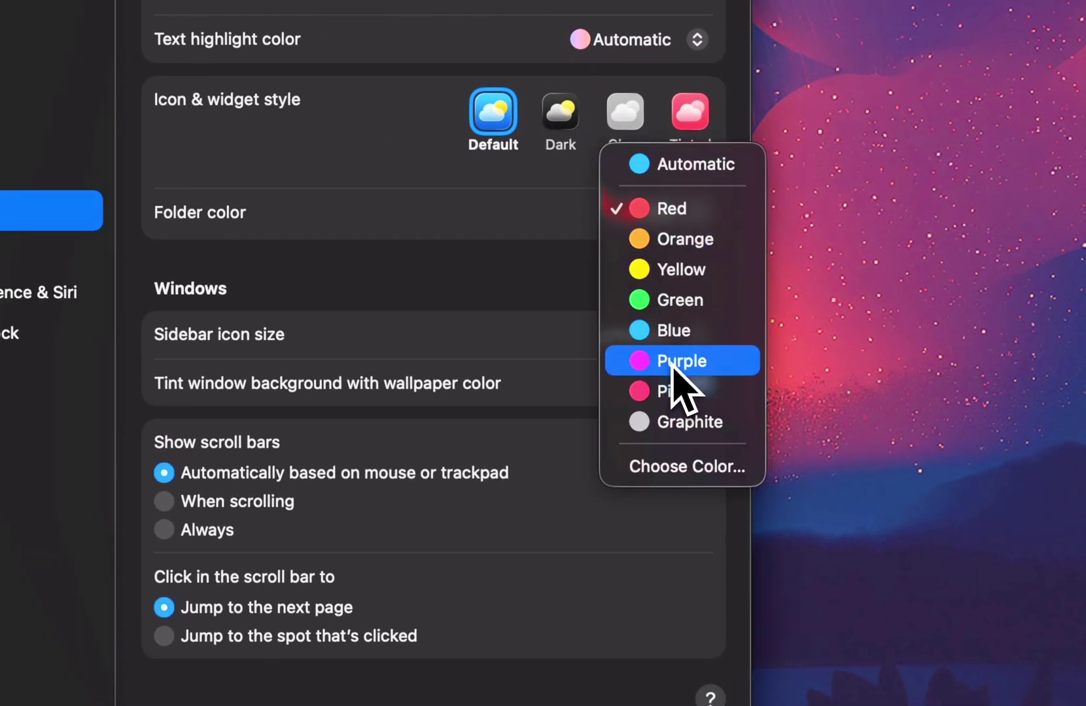
pyautogui.click(677, 360)
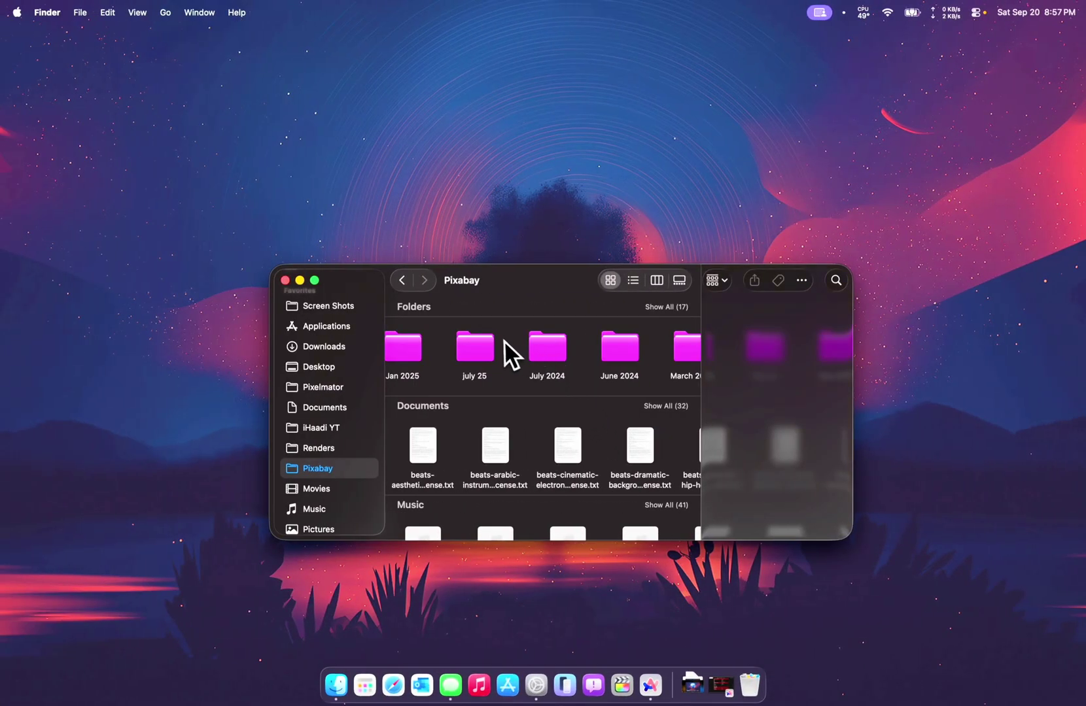
pyautogui.hscroll(5, 504, 340)
pyautogui.hscroll(-5, 499, 338)
pyautogui.hscroll(2, 499, 338)
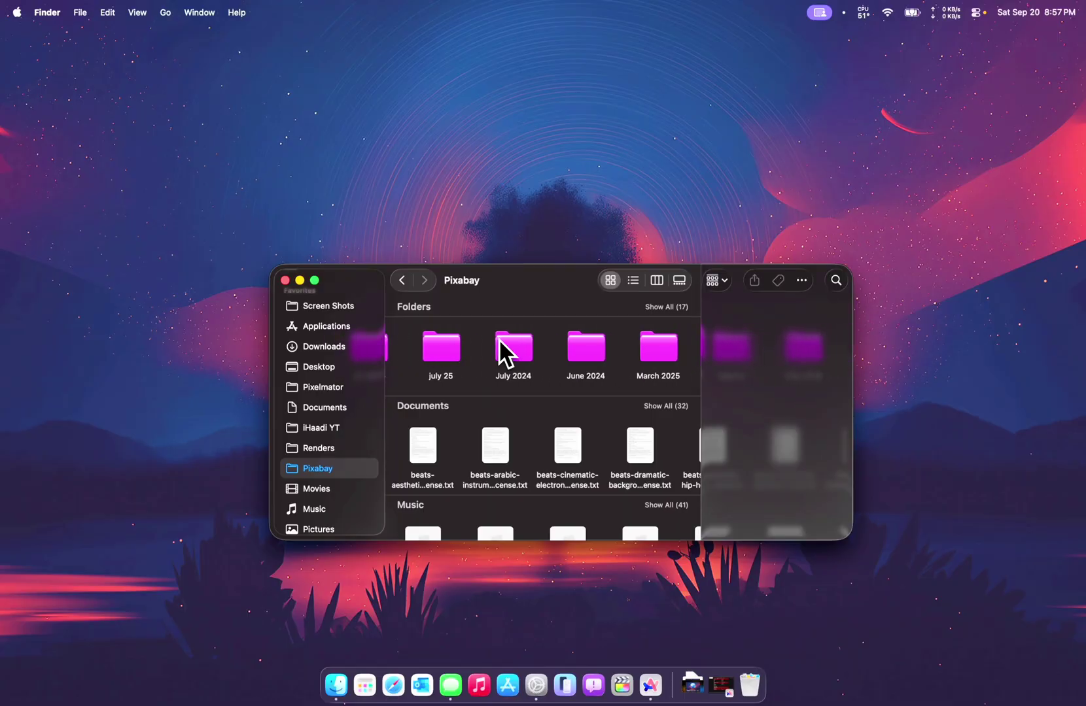
pyautogui.hscroll(-2, 499, 338)
pyautogui.hscroll(4, 499, 338)
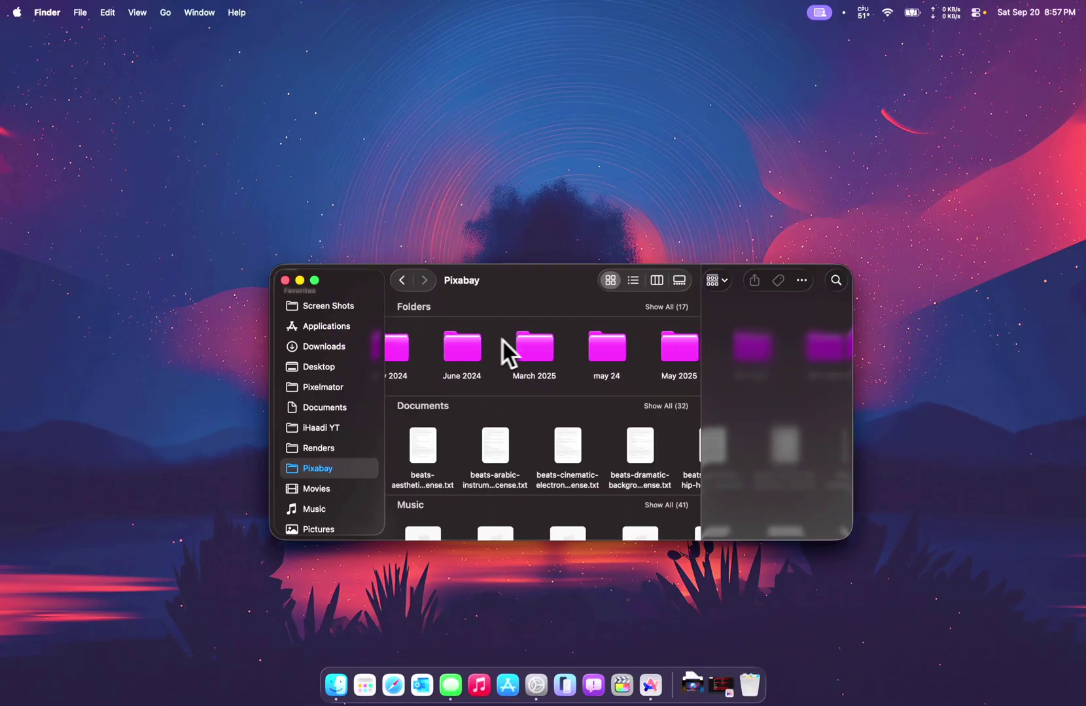
pyautogui.hscroll(-2, 664, 351)
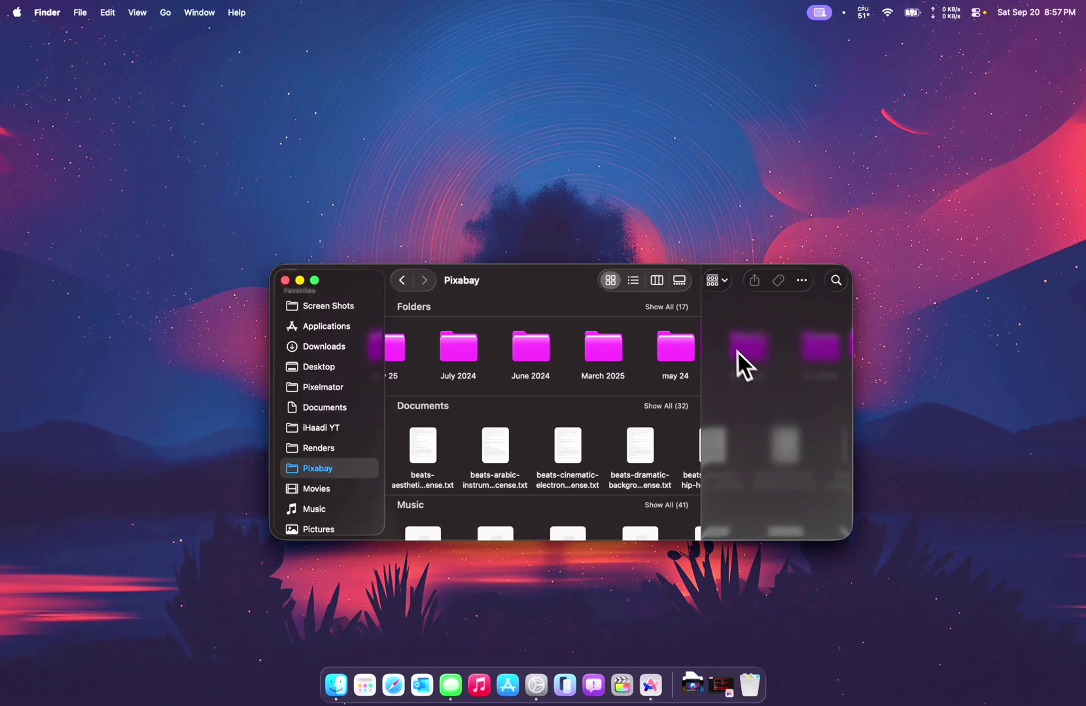
pyautogui.hscroll(-2, 628, 369)
pyautogui.hscroll(3, 588, 369)
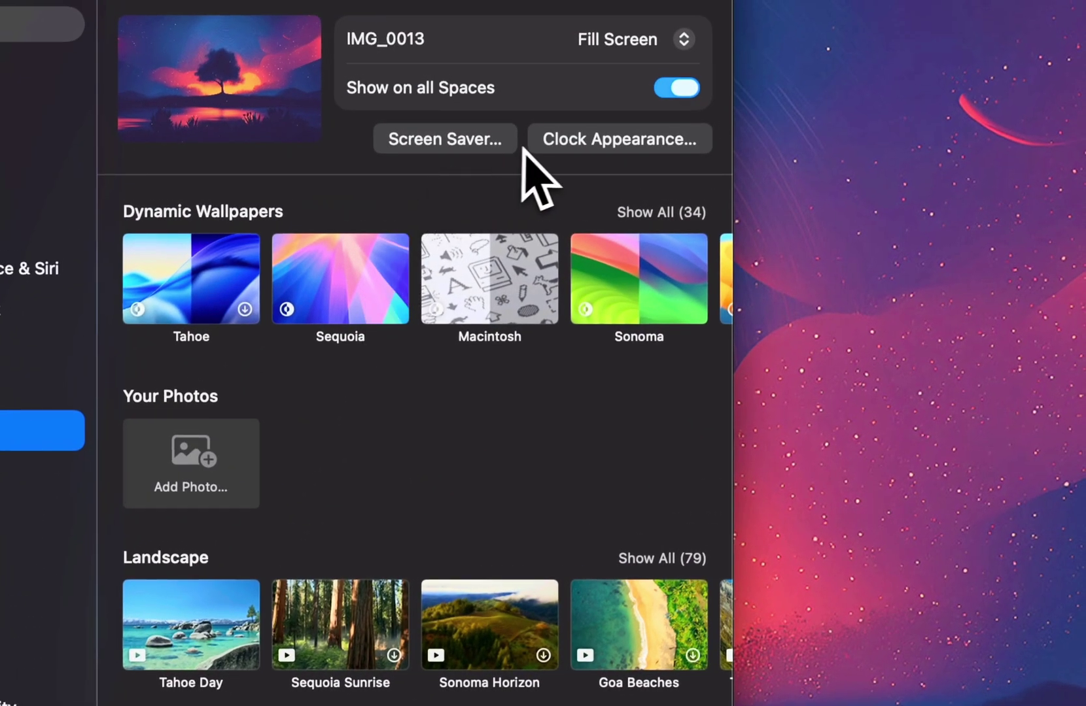
# - Pick a new lock-screen clock font with a lighter weight, then apply the Tahoe dynamic wallpaper
pyautogui.click(556, 147)
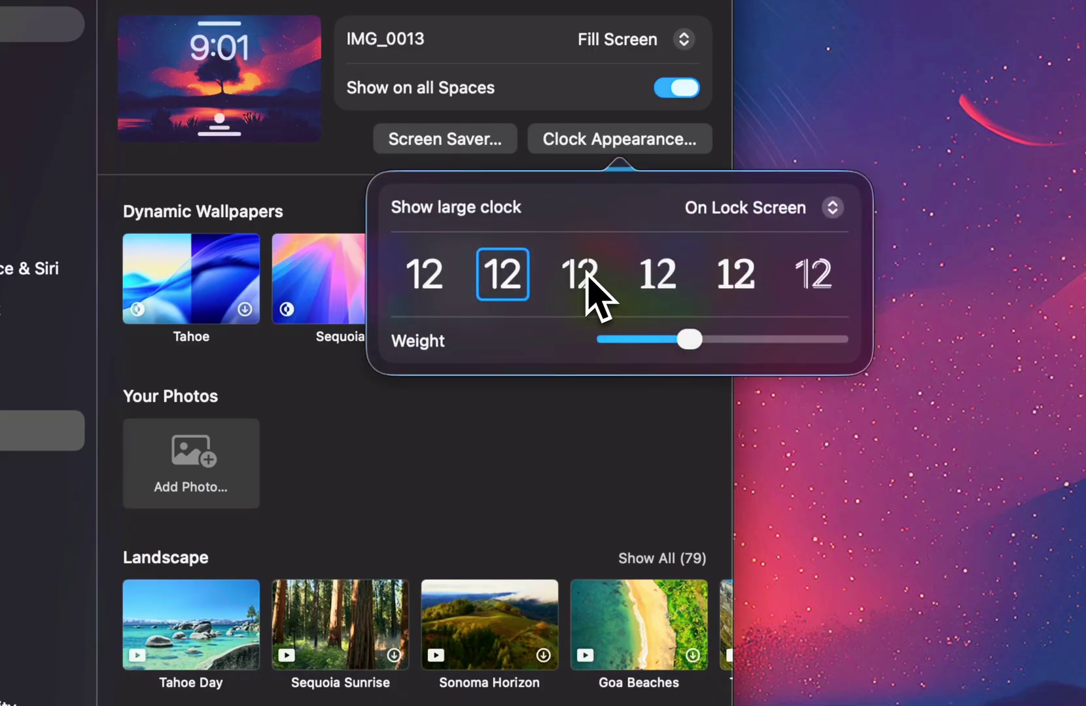
pyautogui.click(654, 288)
pyautogui.moveTo(698, 345); pyautogui.dragTo(735, 320)
pyautogui.moveTo(697, 429); pyautogui.dragTo(631, 445)
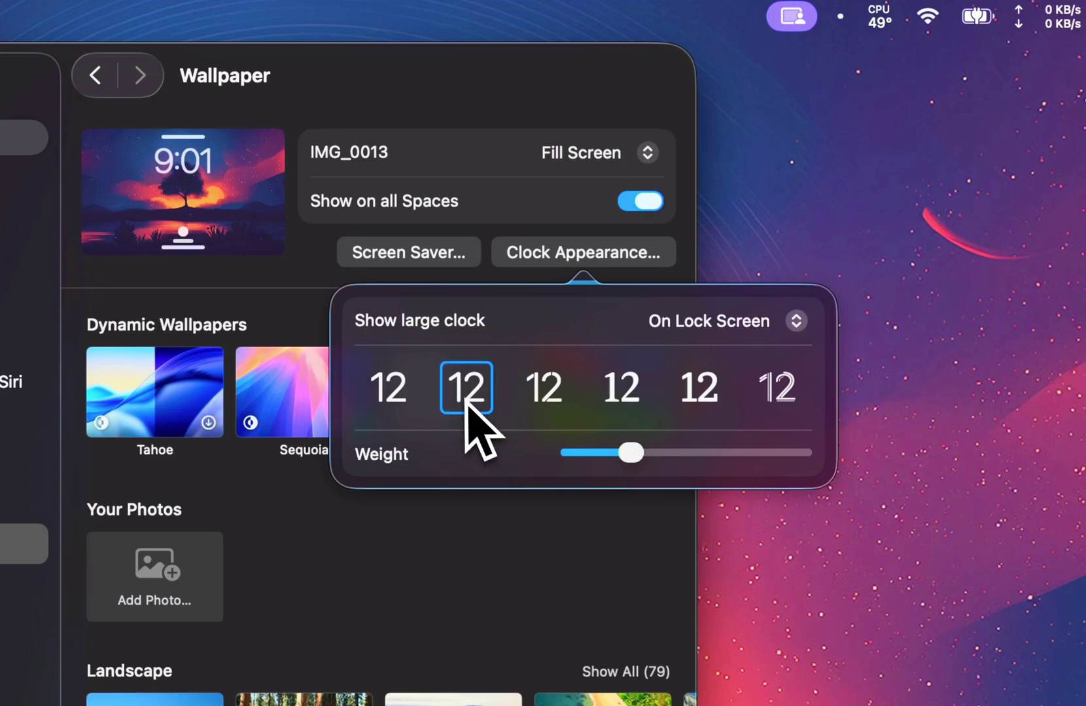
pyautogui.click(471, 268)
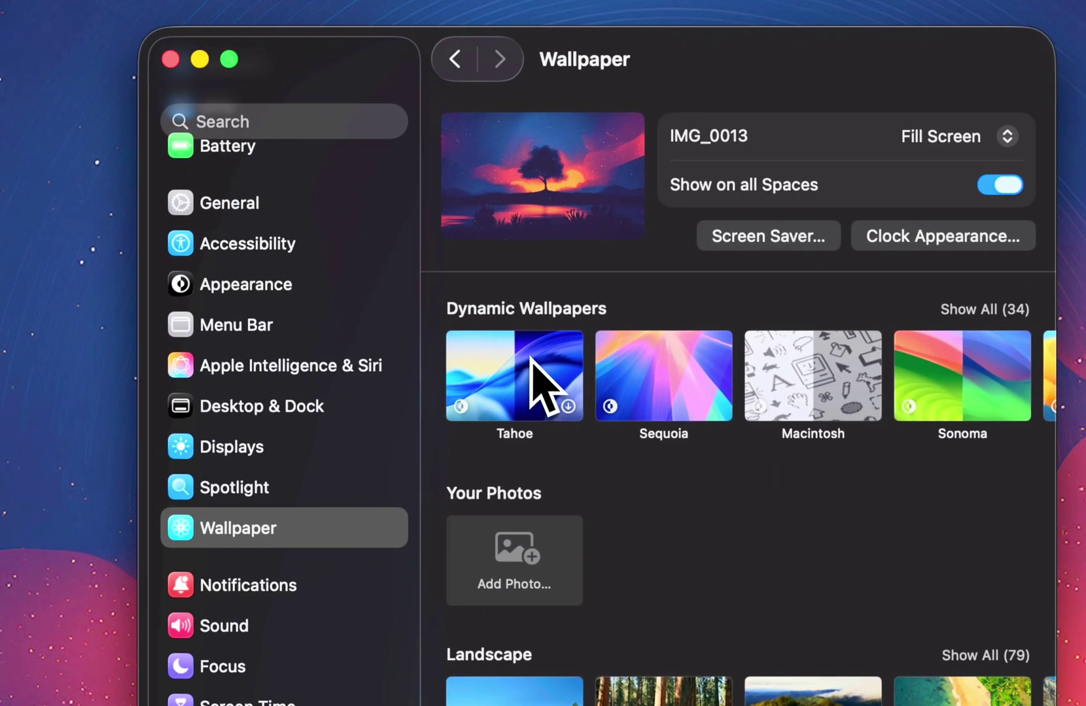
pyautogui.click(171, 372)
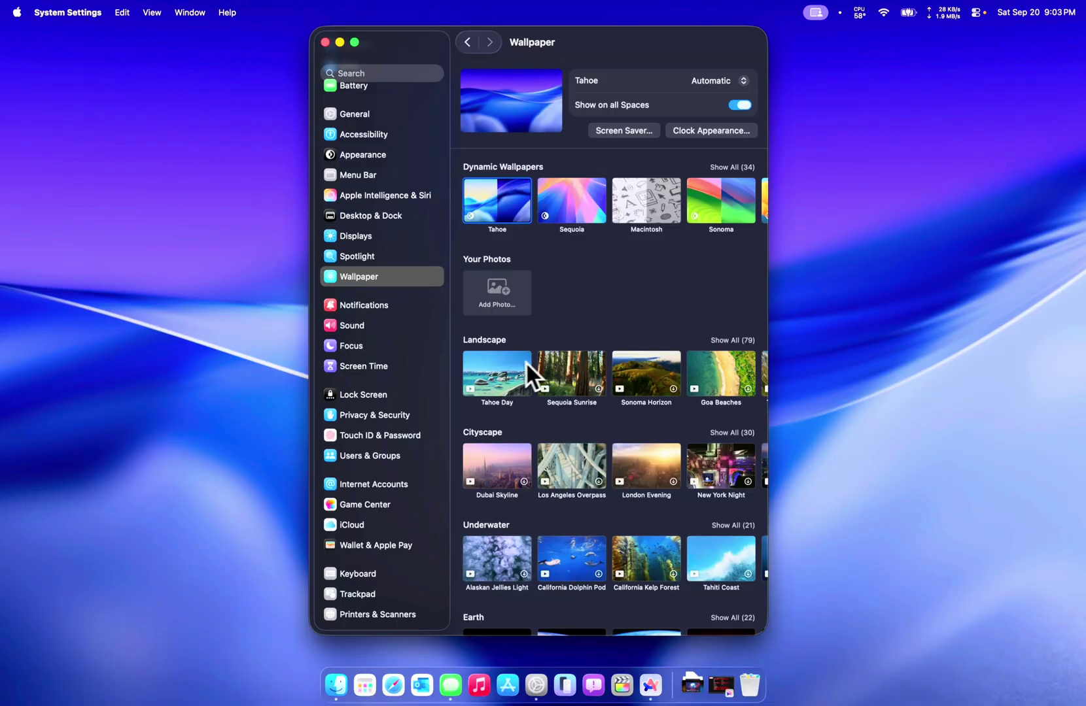
# - Choose the Tahoe Day lake-and-mountains thumbnail as the wallpaper
pyautogui.click(523, 366)
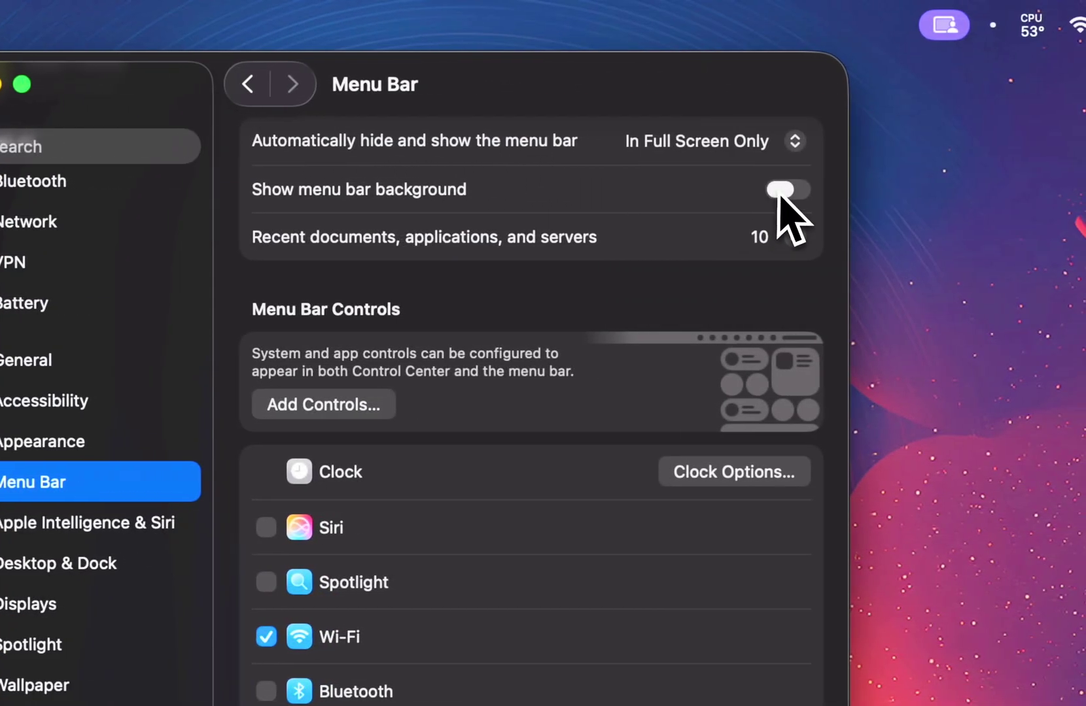
# - Turn on the menu bar background and try dragging a control from the Add Controls gallery
pyautogui.click(782, 189)
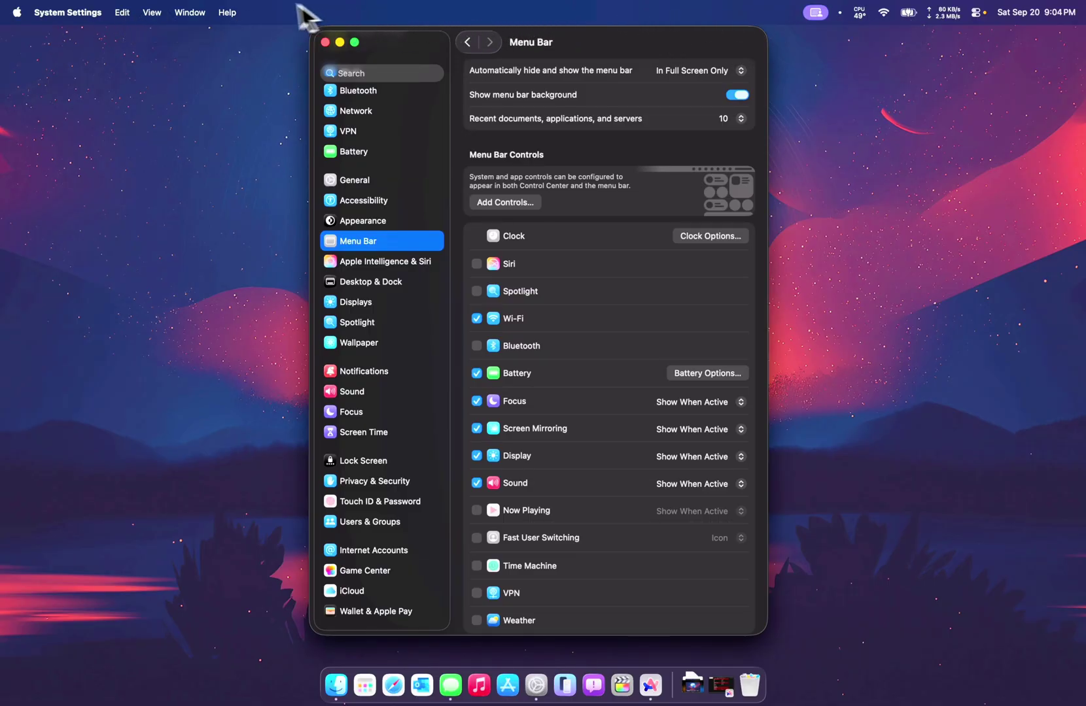
pyautogui.click(505, 202)
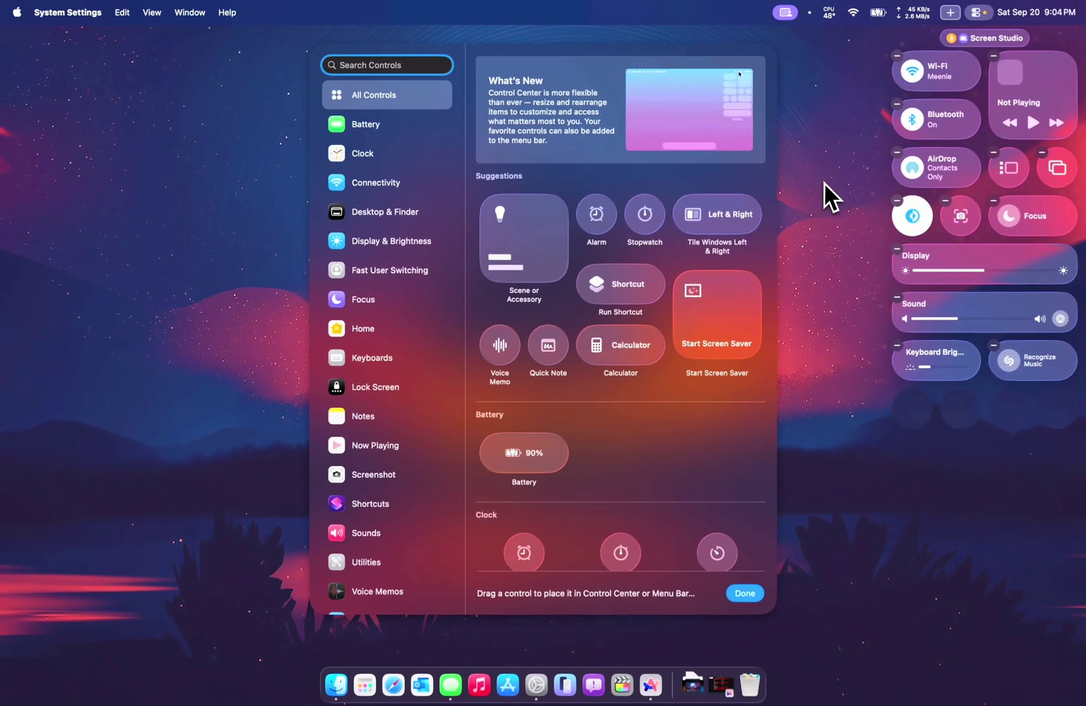
pyautogui.moveTo(955, 68); pyautogui.dragTo(692, 208)
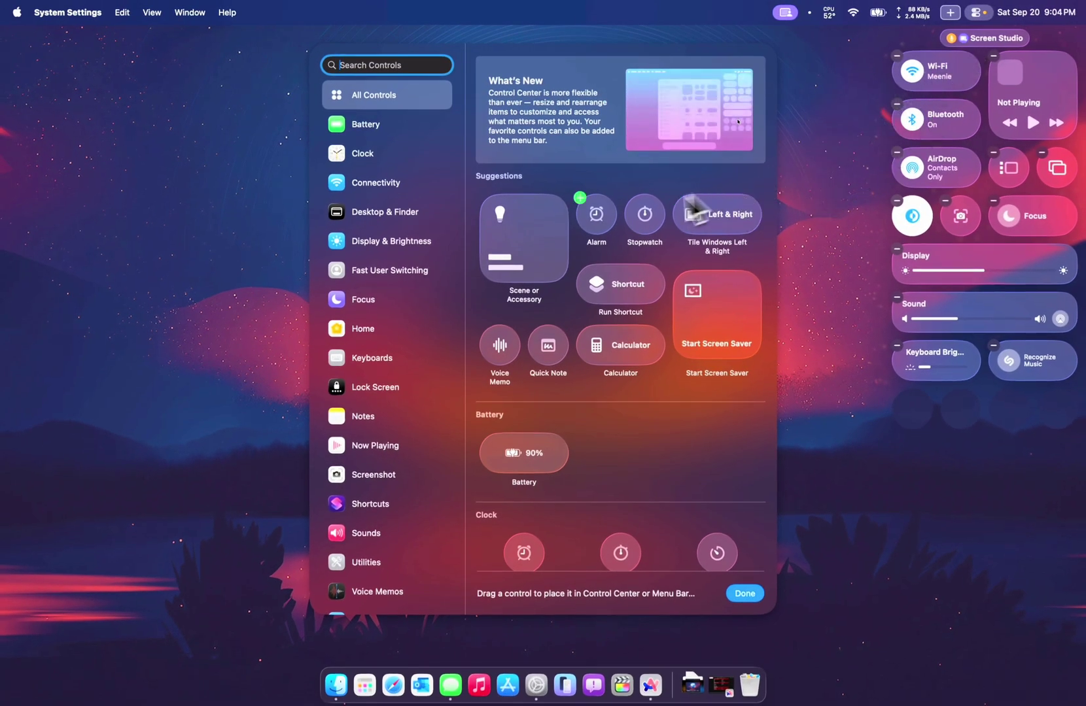
pyautogui.moveTo(576, 322); pyautogui.dragTo(567, 342)
pyautogui.scroll(-10, 568, 342)
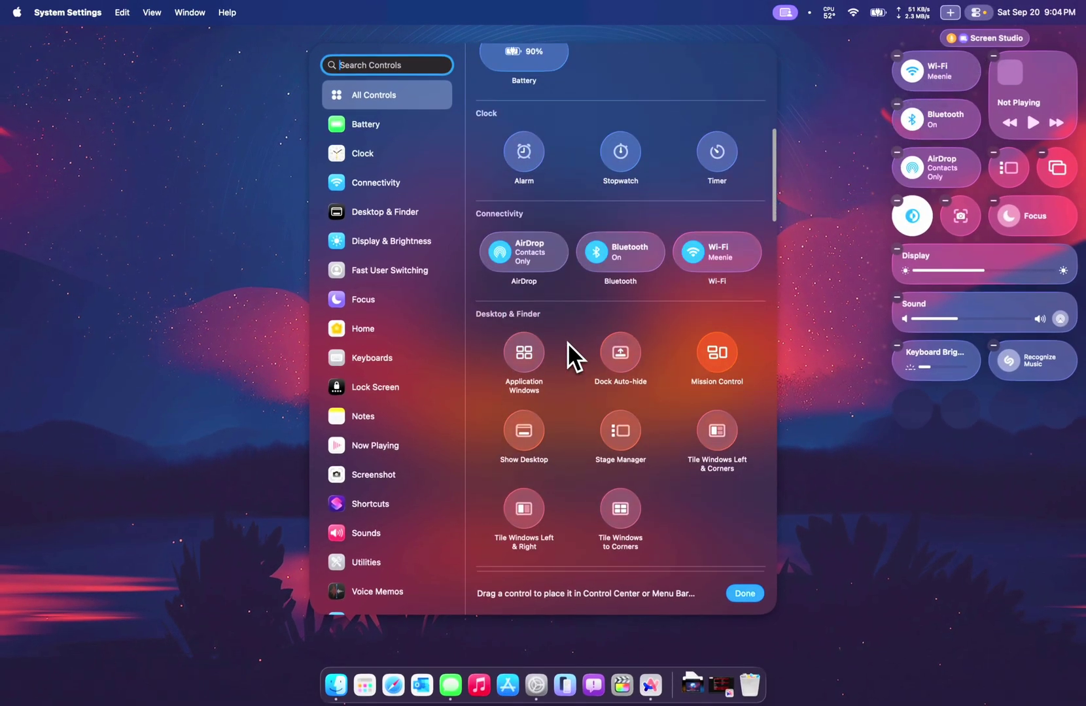
pyautogui.scroll(-3, 568, 342)
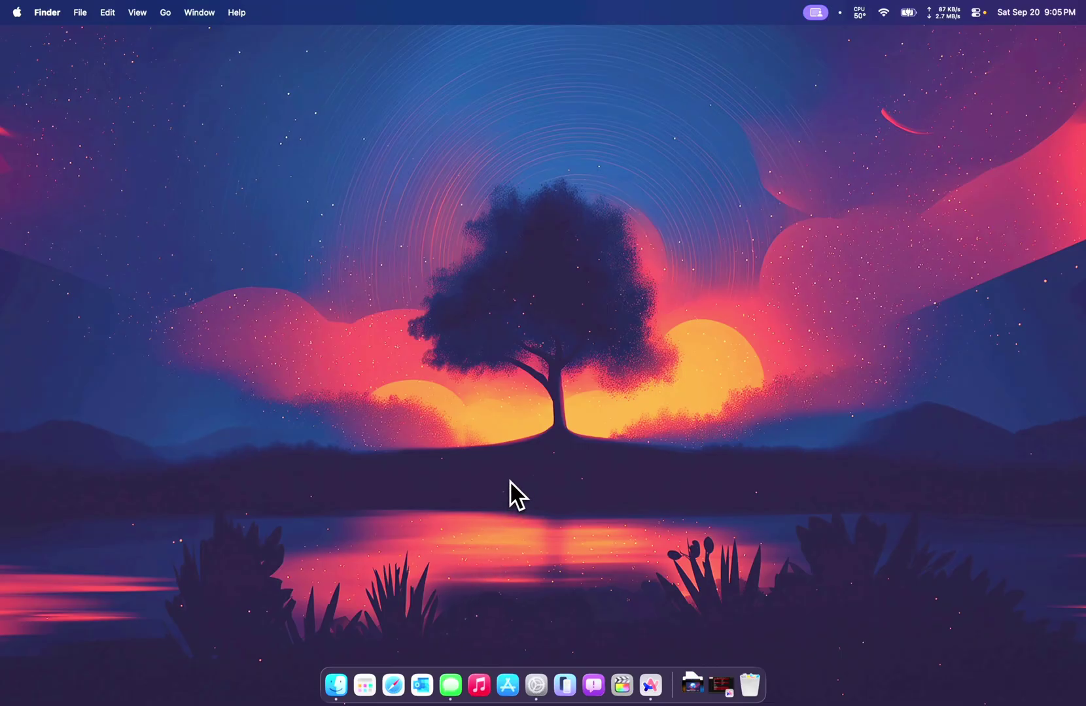
# - Switch a new Spotlight search from Files to Clipboard mode, then dismiss the empty-results prompt
pyautogui.press('super+space')
pyautogui.moveTo(498, 170)
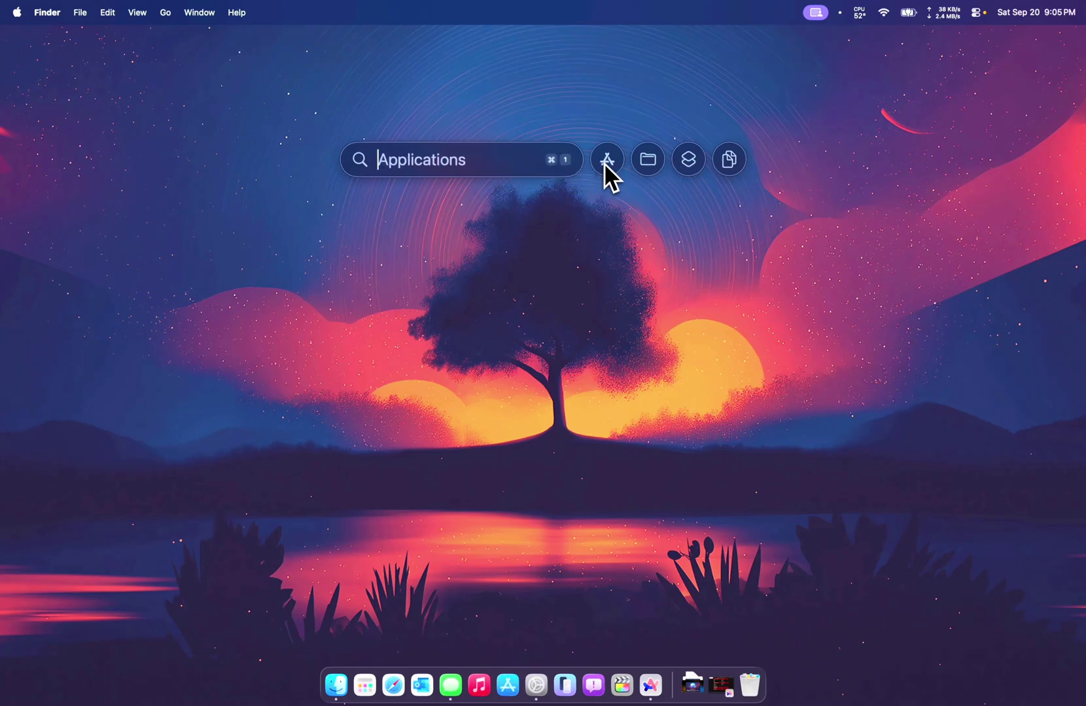
pyautogui.click(656, 162)
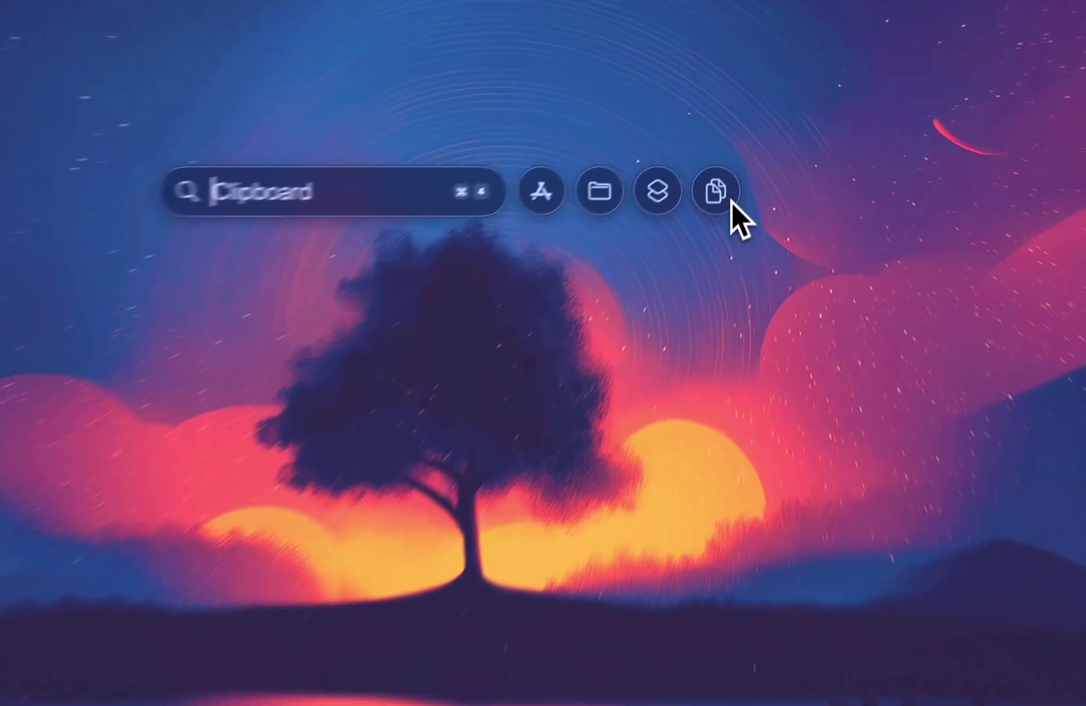
pyautogui.click(738, 163)
pyautogui.press('Return')
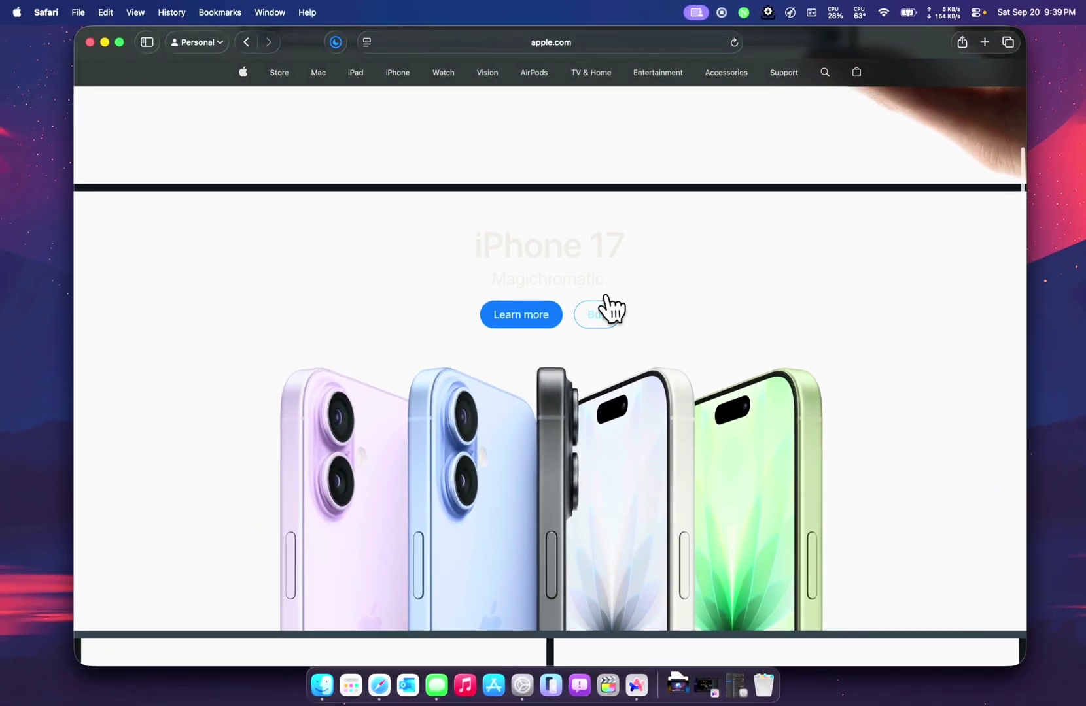
# - Open Safari Settings, view the Tabs pane, and close the settings window
pyautogui.scroll(-10, 611, 307)
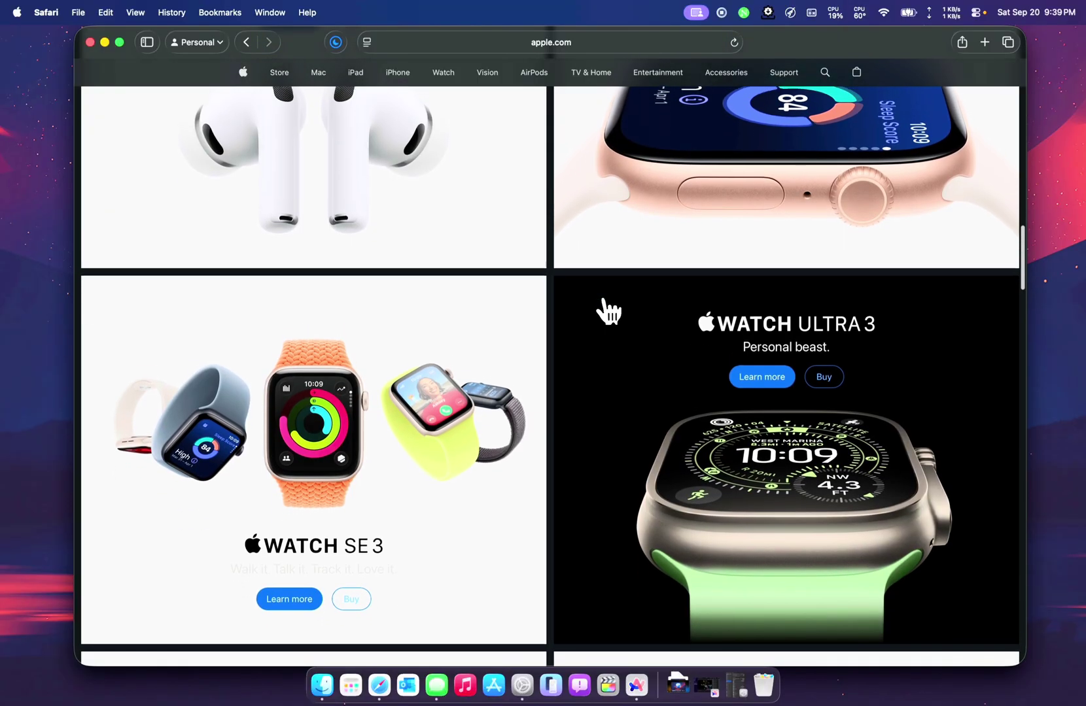
pyautogui.scroll(-7, 605, 310)
pyautogui.scroll(8, 607, 311)
pyautogui.scroll(5, 608, 311)
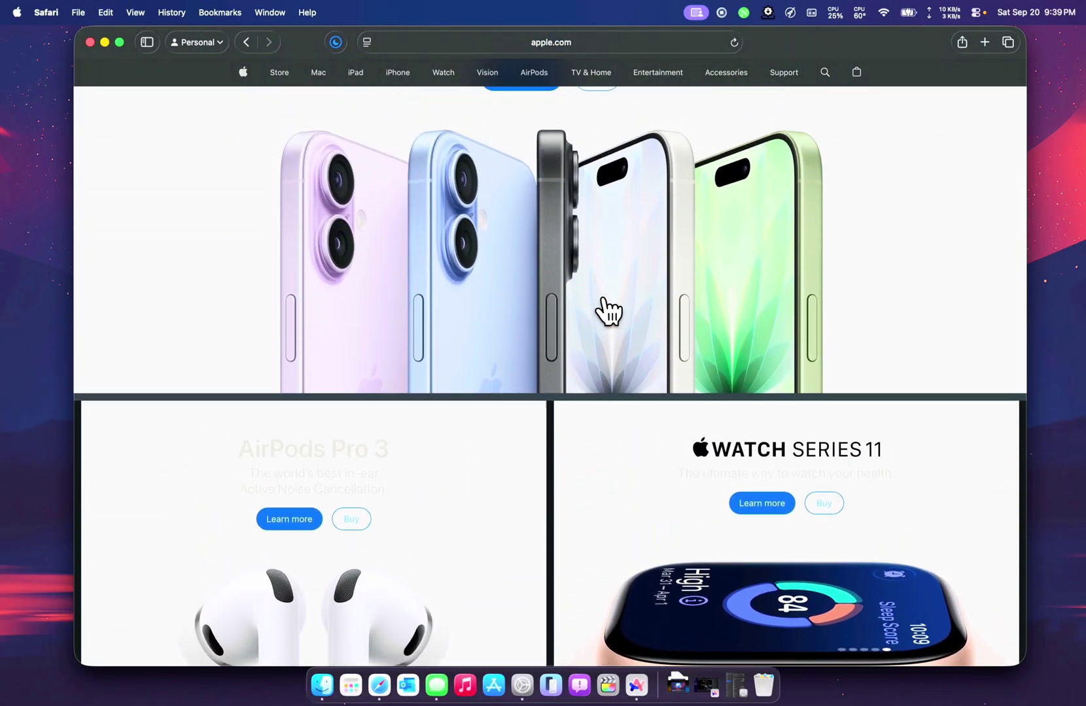
pyautogui.scroll(-1, 609, 312)
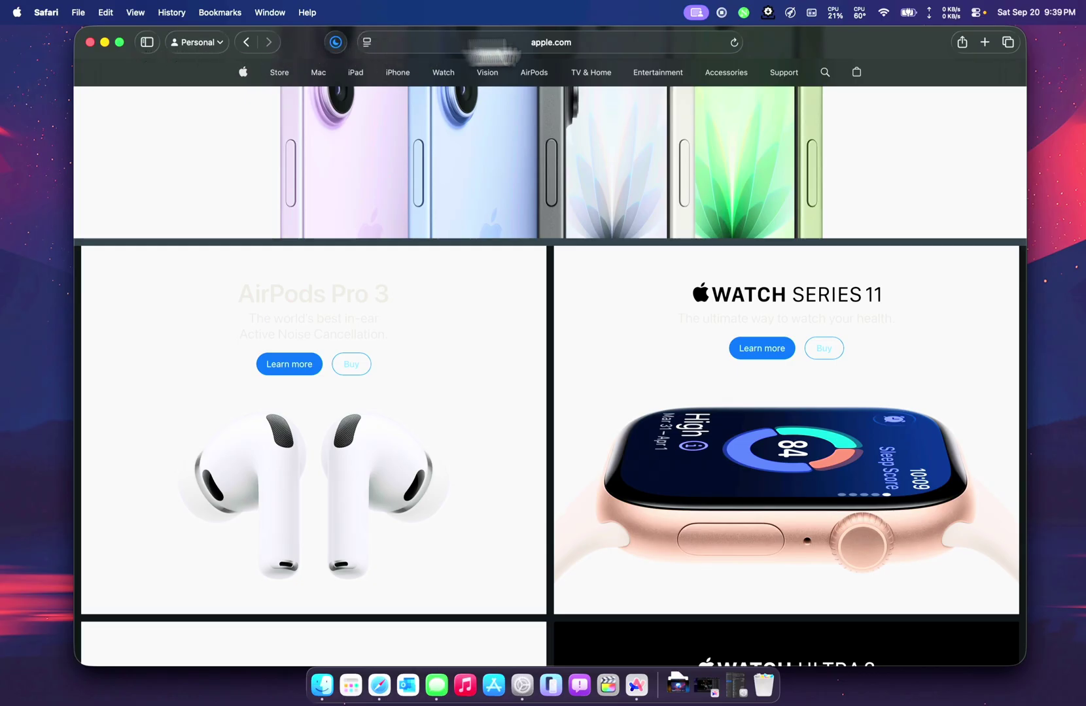
pyautogui.click(47, 14)
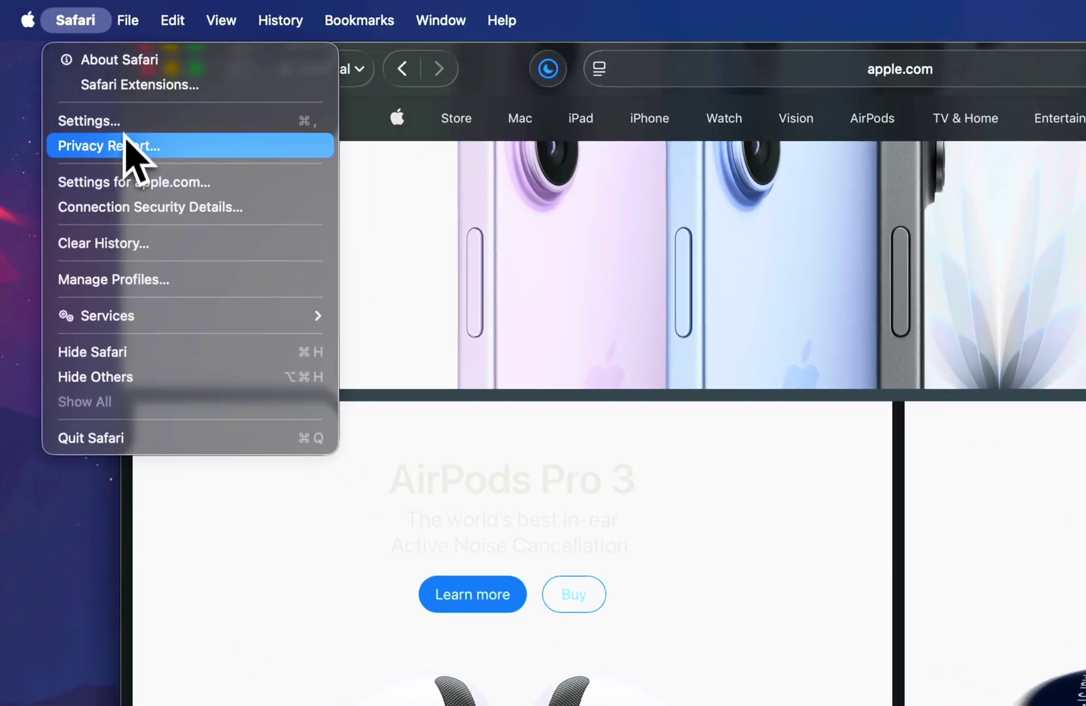
pyautogui.click(89, 121)
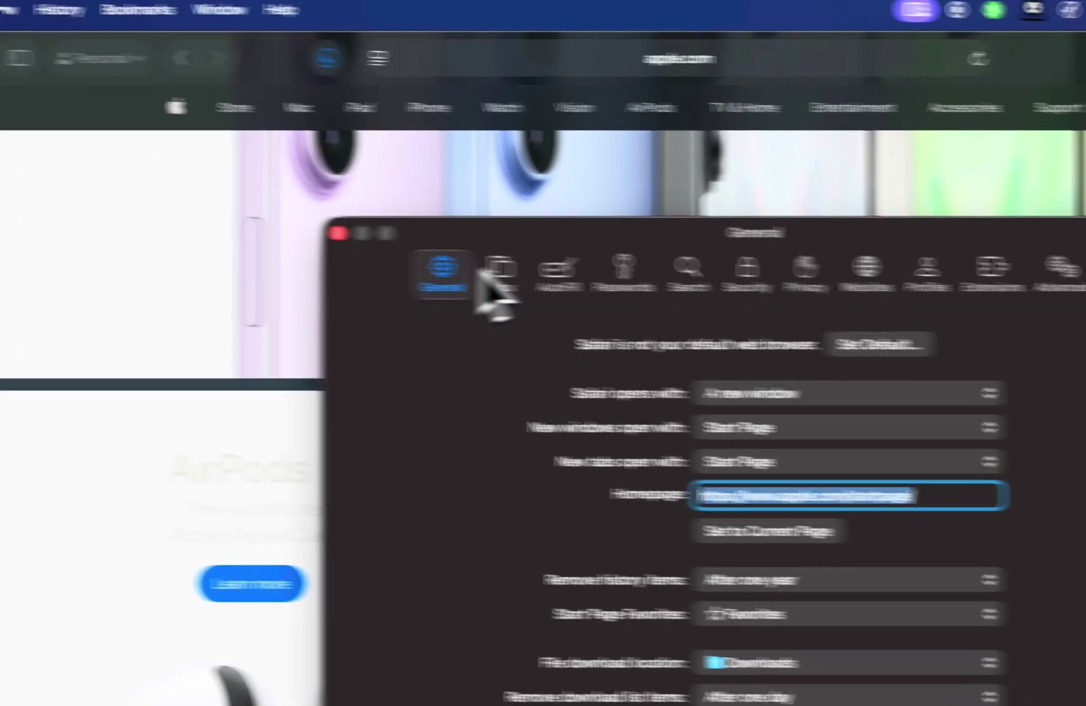
pyautogui.click(501, 278)
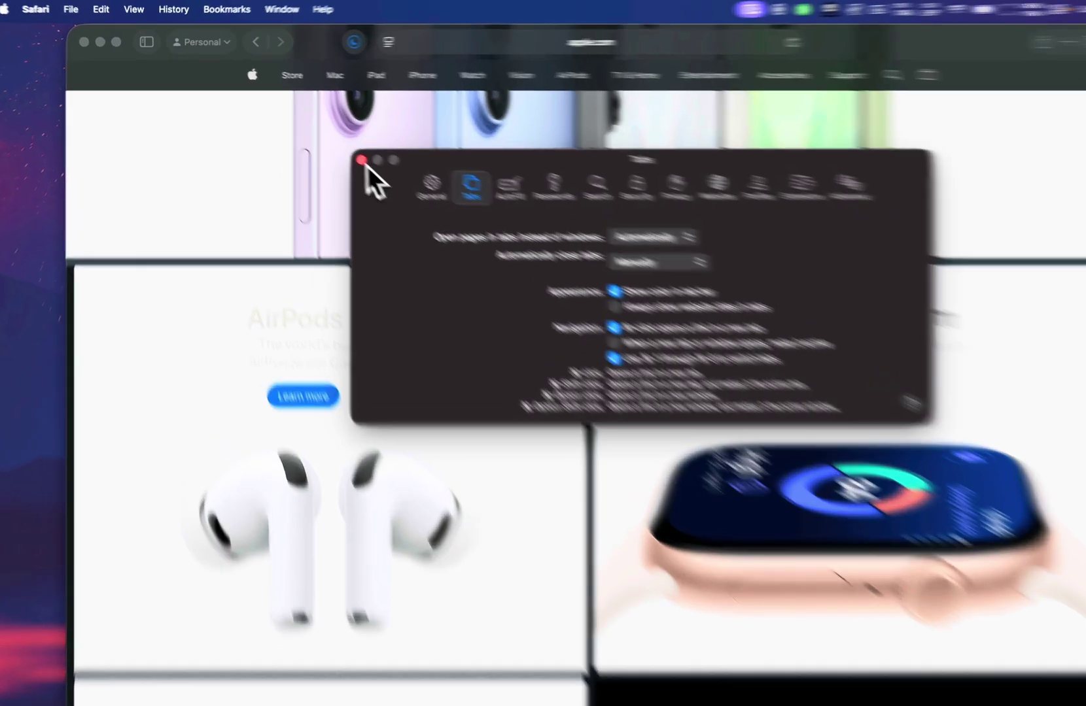
pyautogui.click(361, 161)
# - Scroll apple.com down to the Apple Watch SE 3, Ultra 3 and Trade In tiles
pyautogui.scroll(-10, 482, 398)
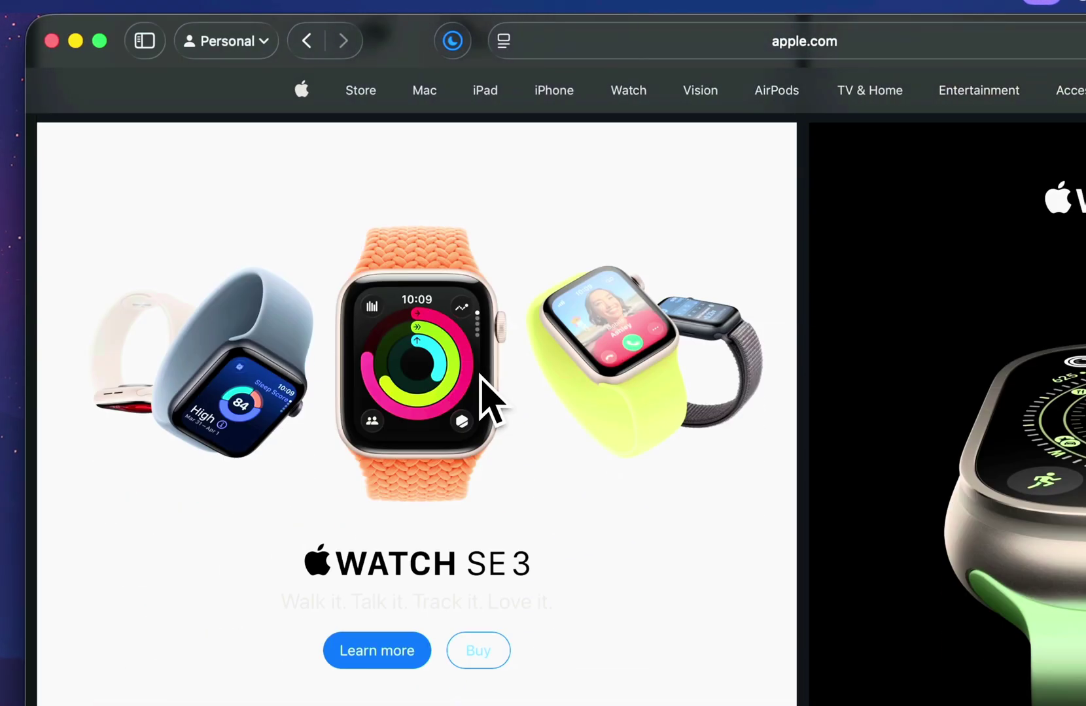
pyautogui.scroll(-5, 481, 377)
pyautogui.scroll(10, 527, 320)
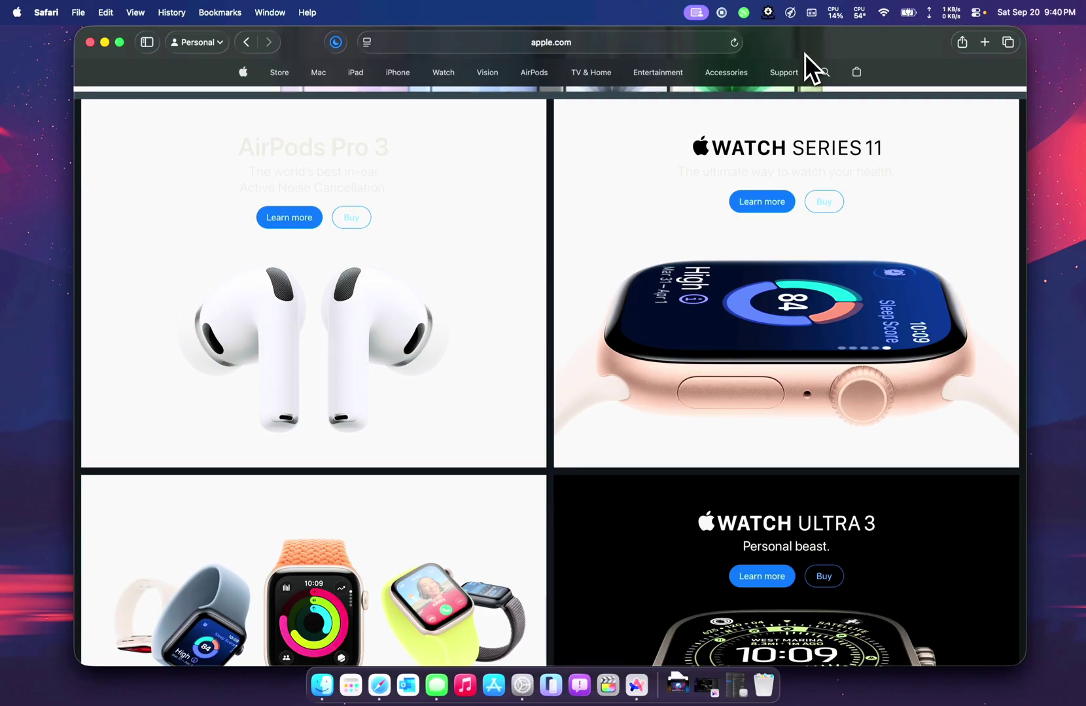
pyautogui.scroll(-8, 719, 193)
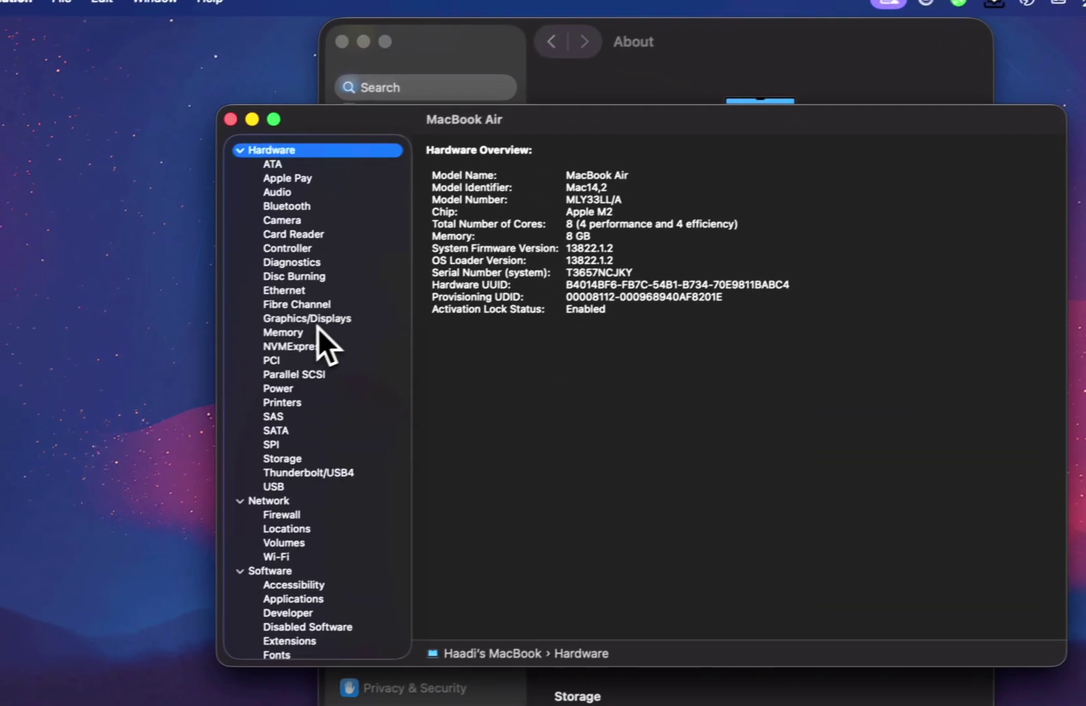
# - Show the Graphics/Displays report and highlight its Metal 4 line for the 8-core Apple M2 GPU
pyautogui.click(235, 339)
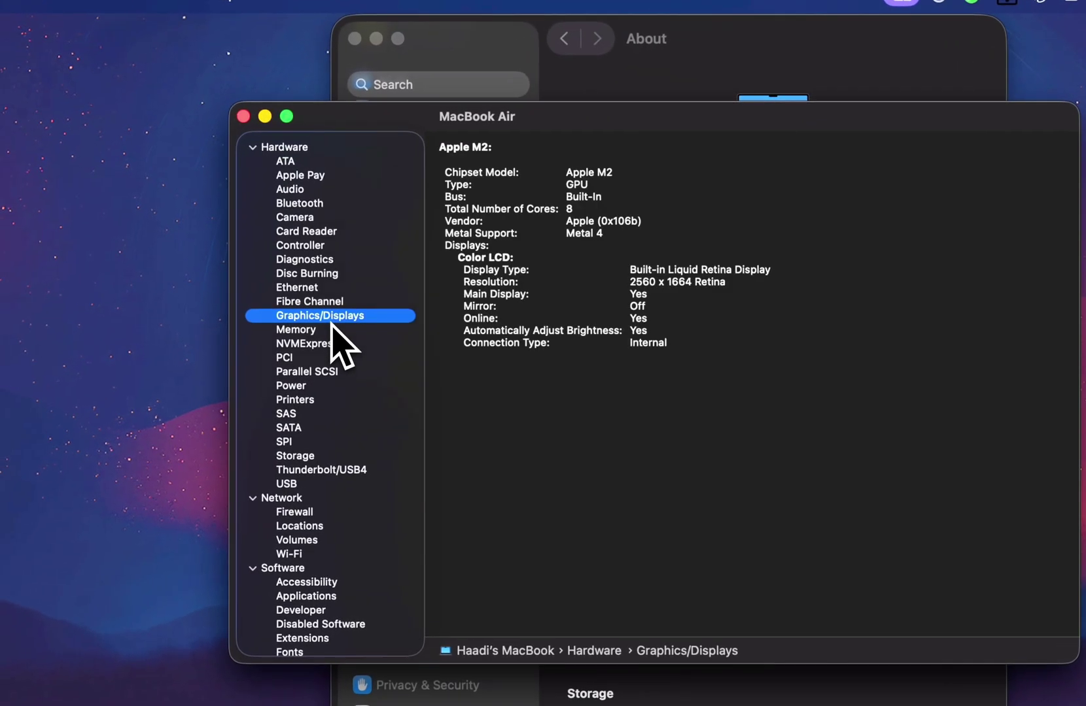
pyautogui.click(591, 231)
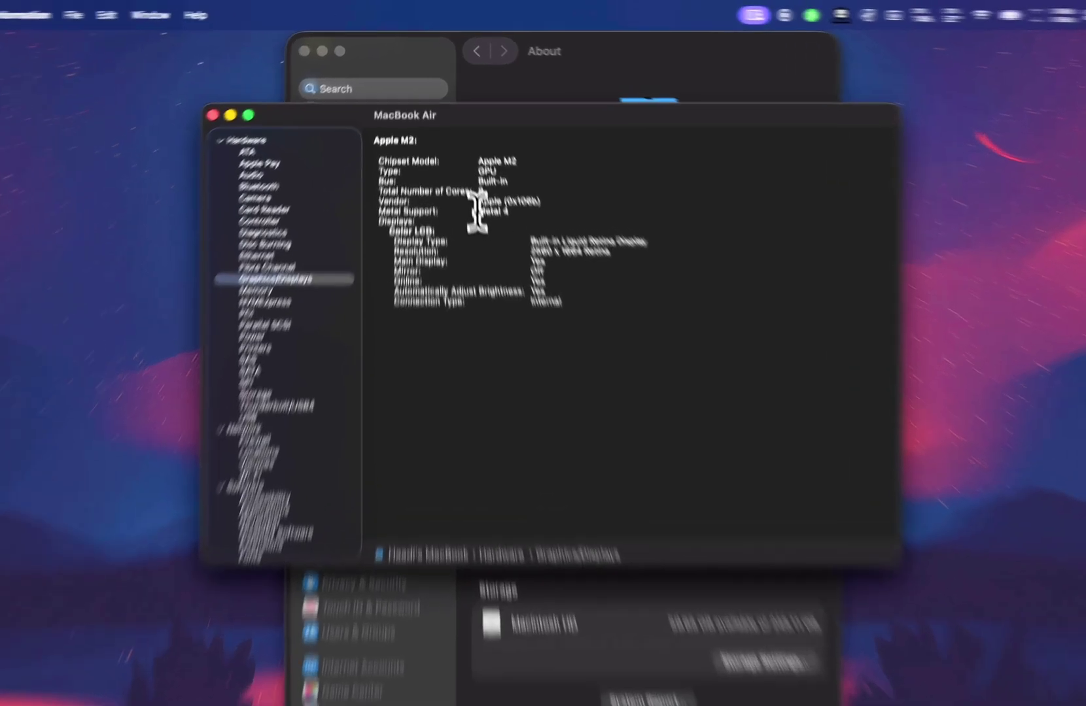
pyautogui.doubleClick(484, 178)
pyautogui.click(545, 286)
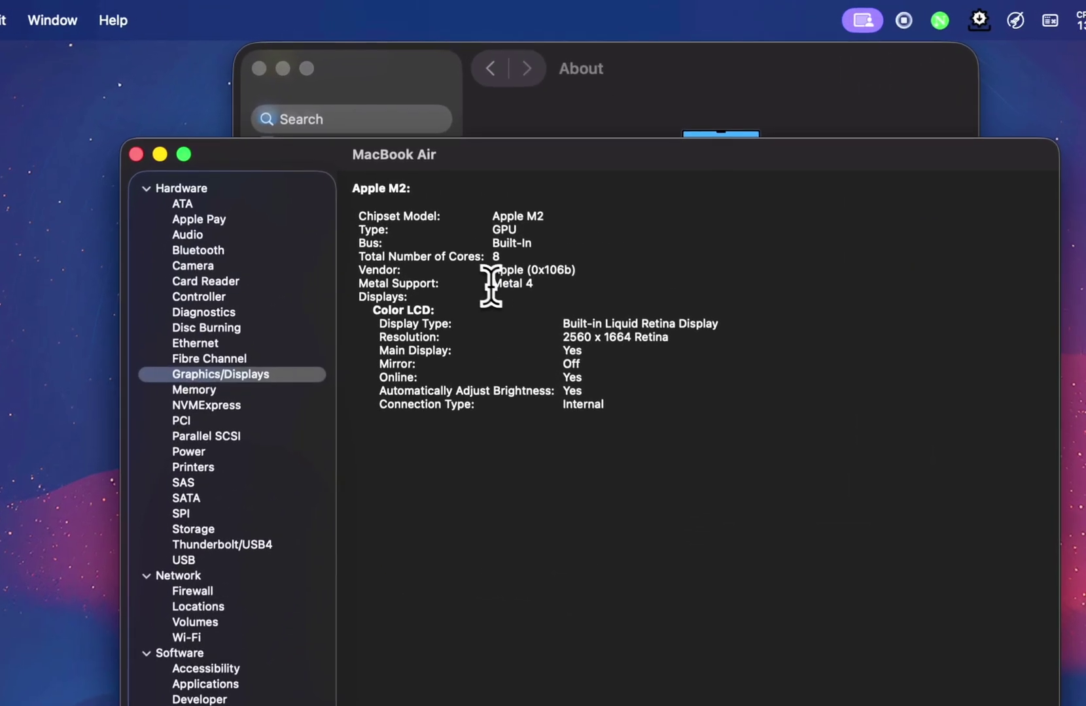
pyautogui.tripleClick(491, 285)
pyautogui.click(554, 274)
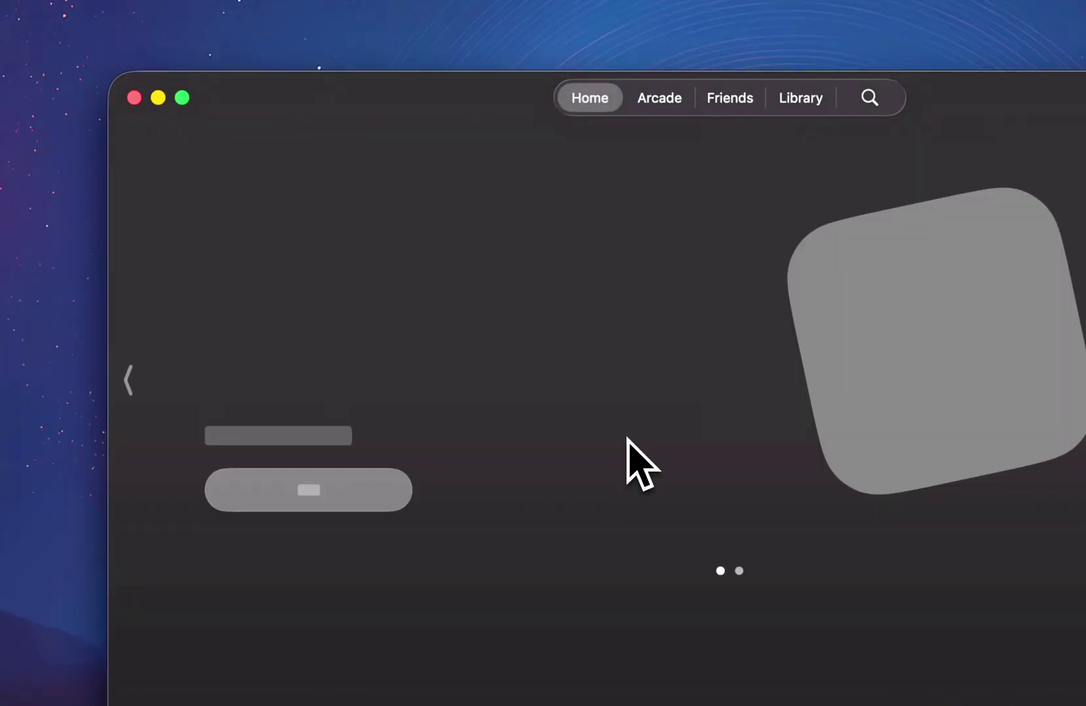
# - Browse the Arcade page, view Asphalt 8: Airborne+, then quit the Games app
pyautogui.click(671, 112)
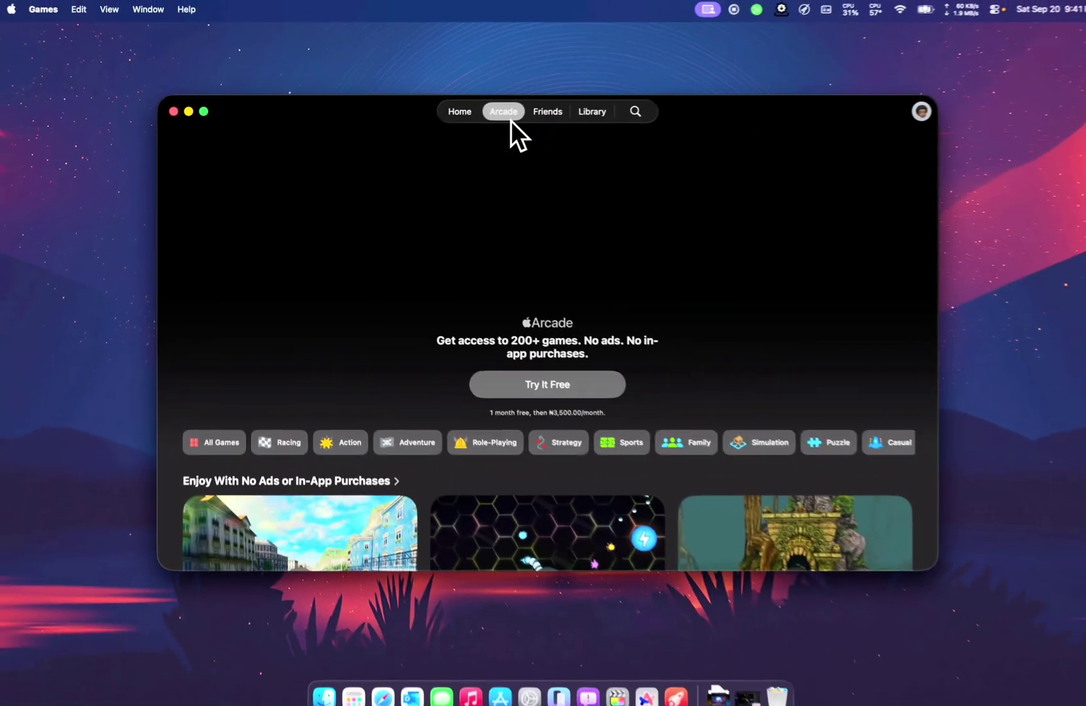
pyautogui.scroll(-15, 491, 539)
pyautogui.scroll(-3, 490, 539)
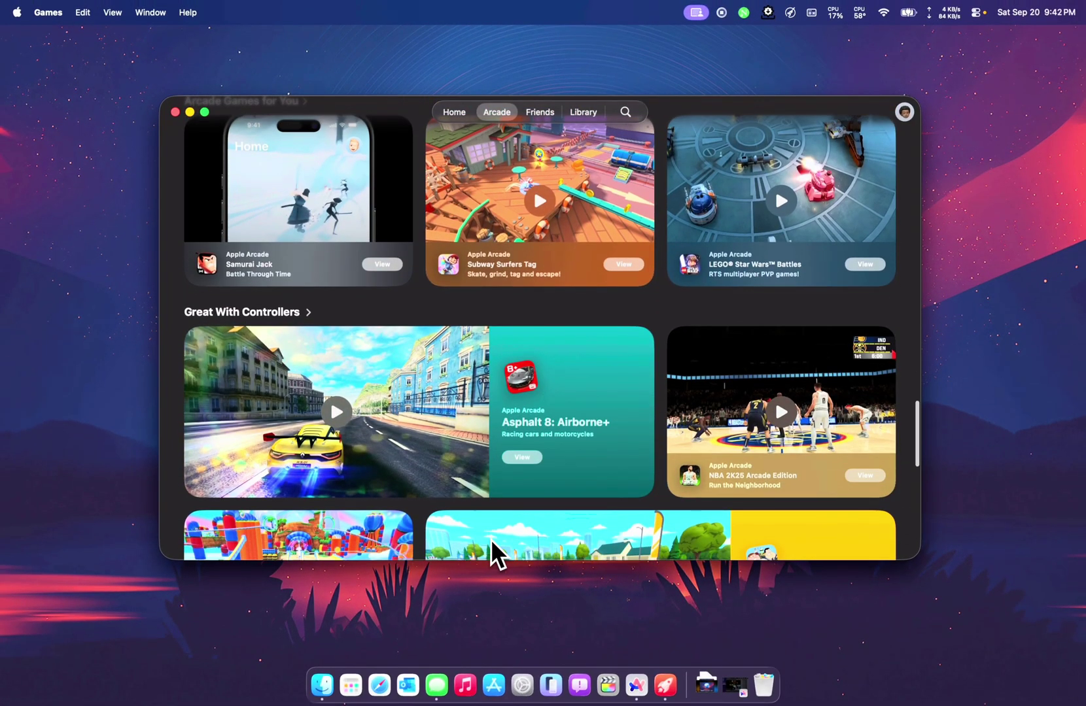
pyautogui.scroll(-20, 490, 539)
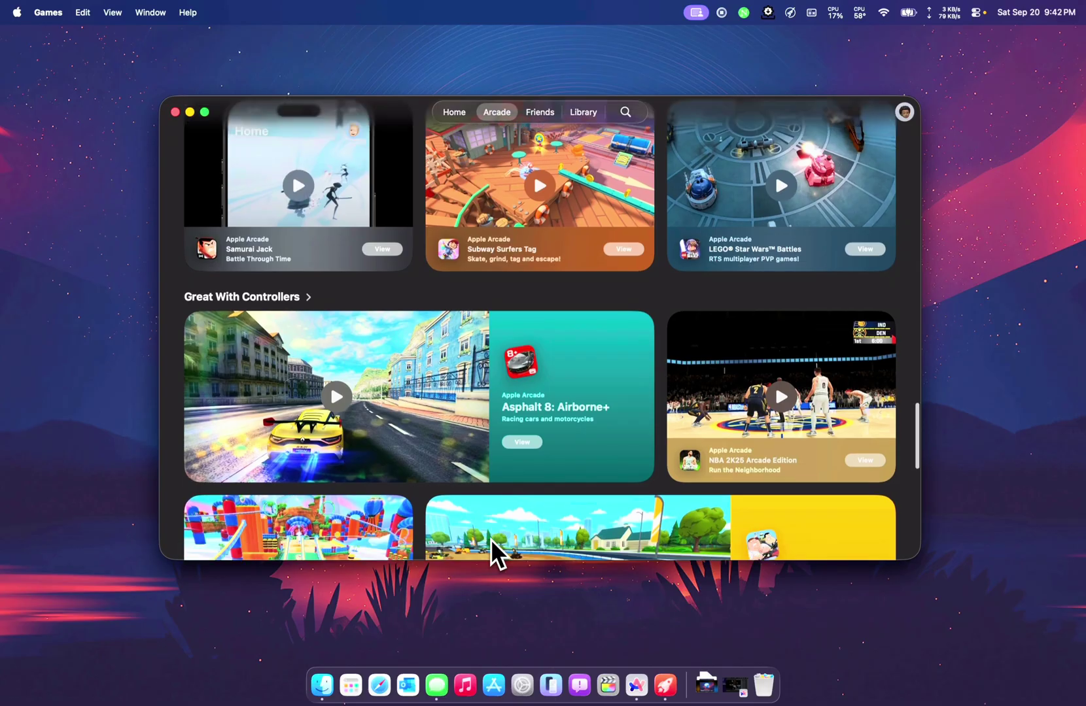
pyautogui.scroll(12, 490, 539)
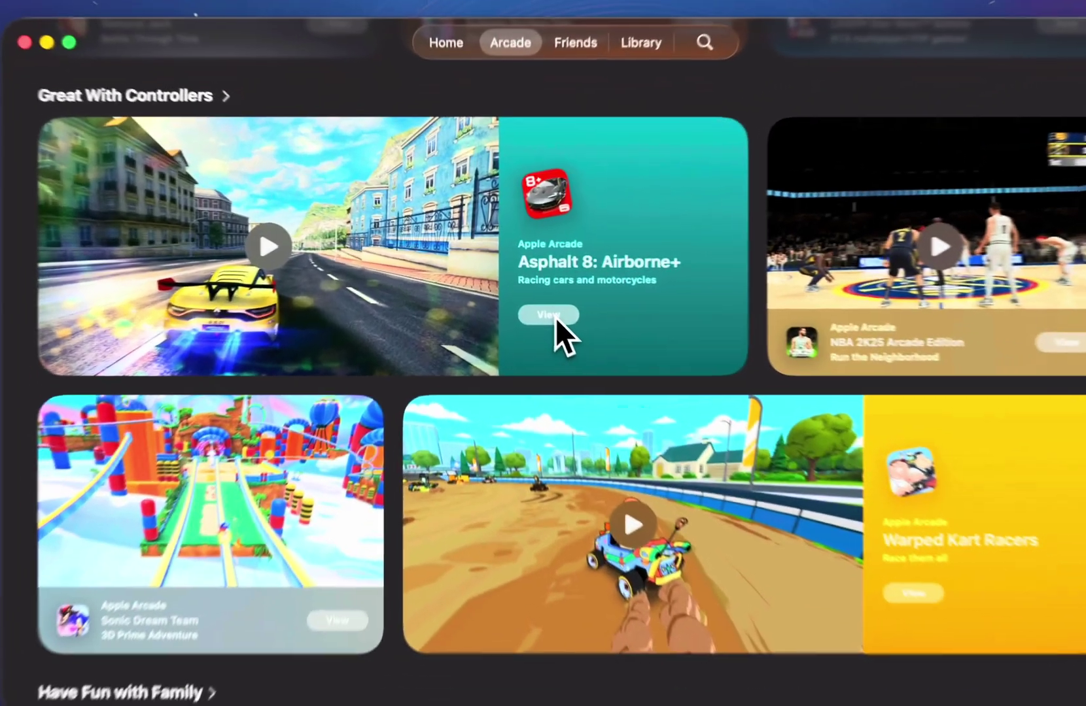
pyautogui.click(523, 292)
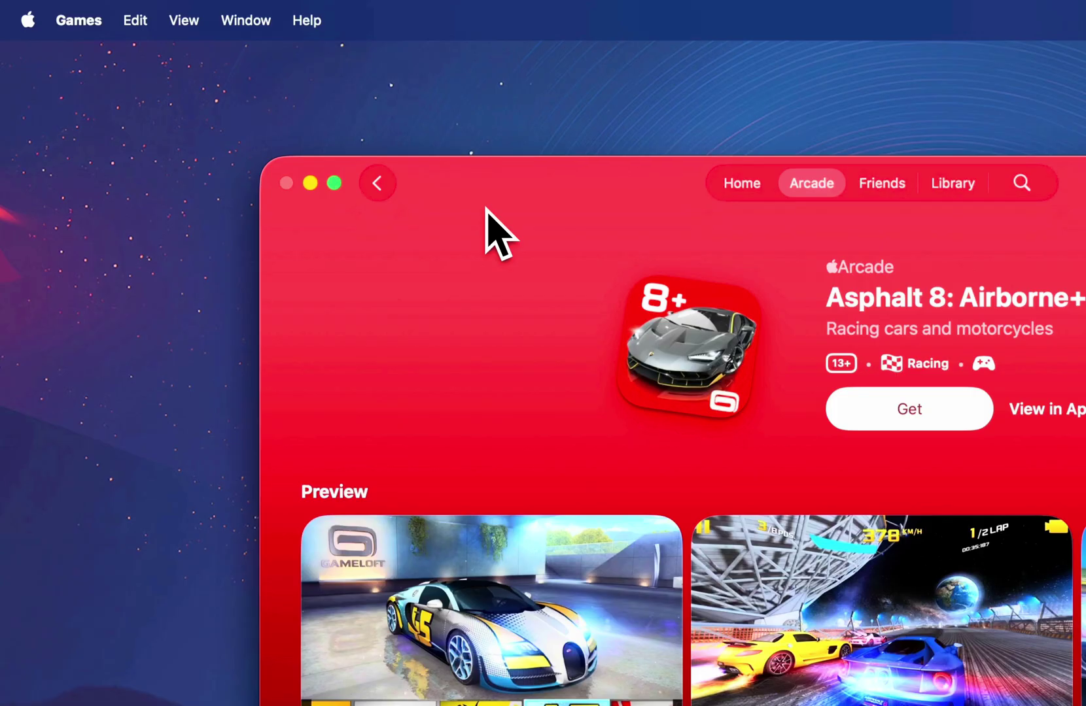
pyautogui.press('super+q')
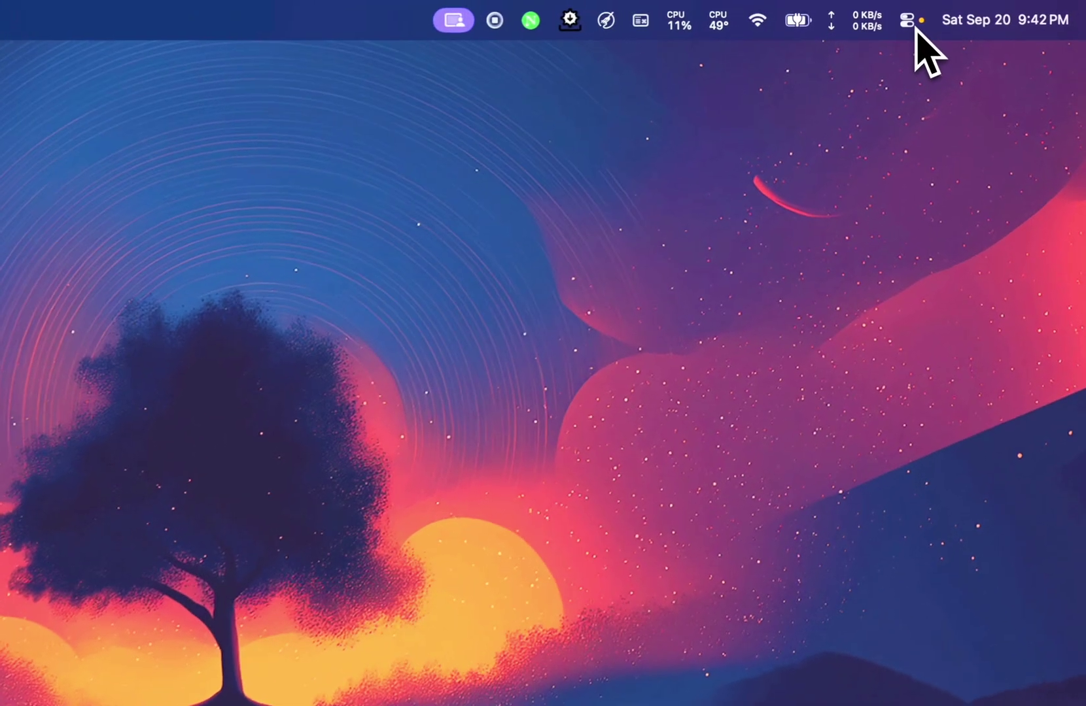
# - Raise the sound volume to about 70% in Control Center, then close the panel
pyautogui.click(976, 13)
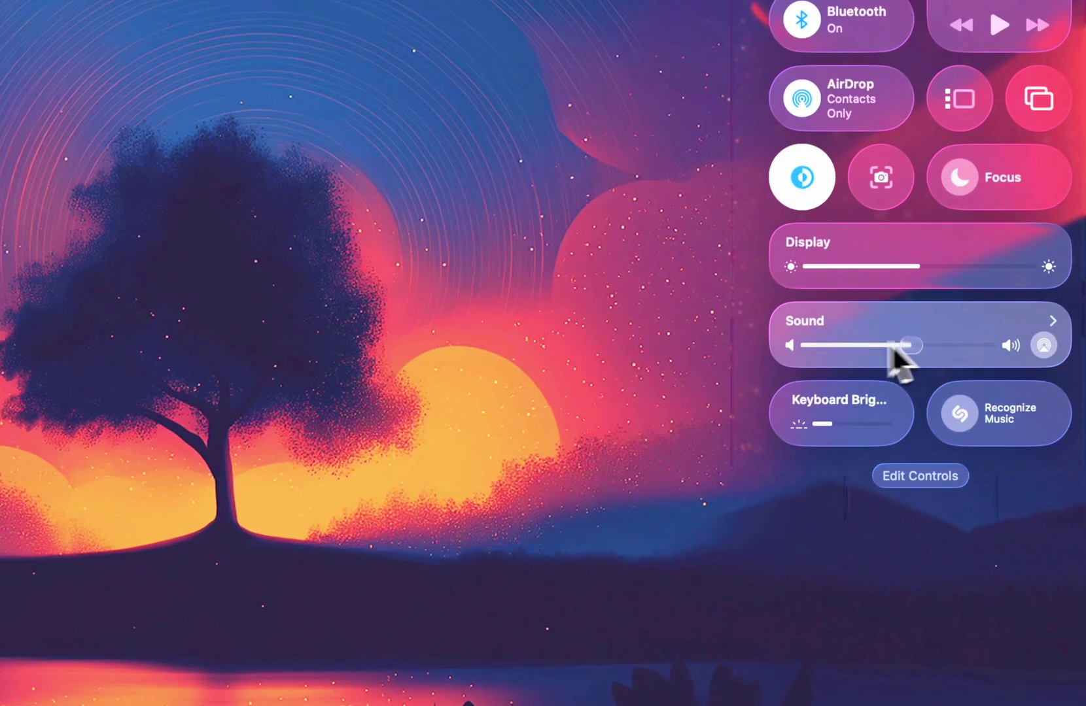
pyautogui.moveTo(892, 344); pyautogui.dragTo(931, 341)
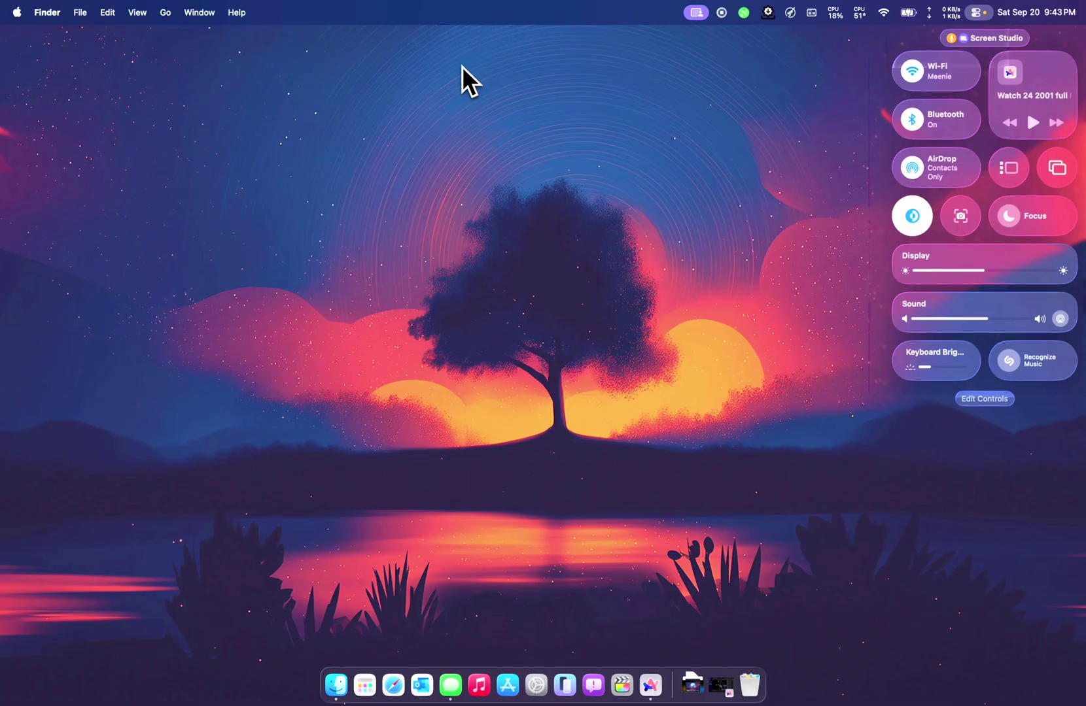
pyautogui.click(976, 13)
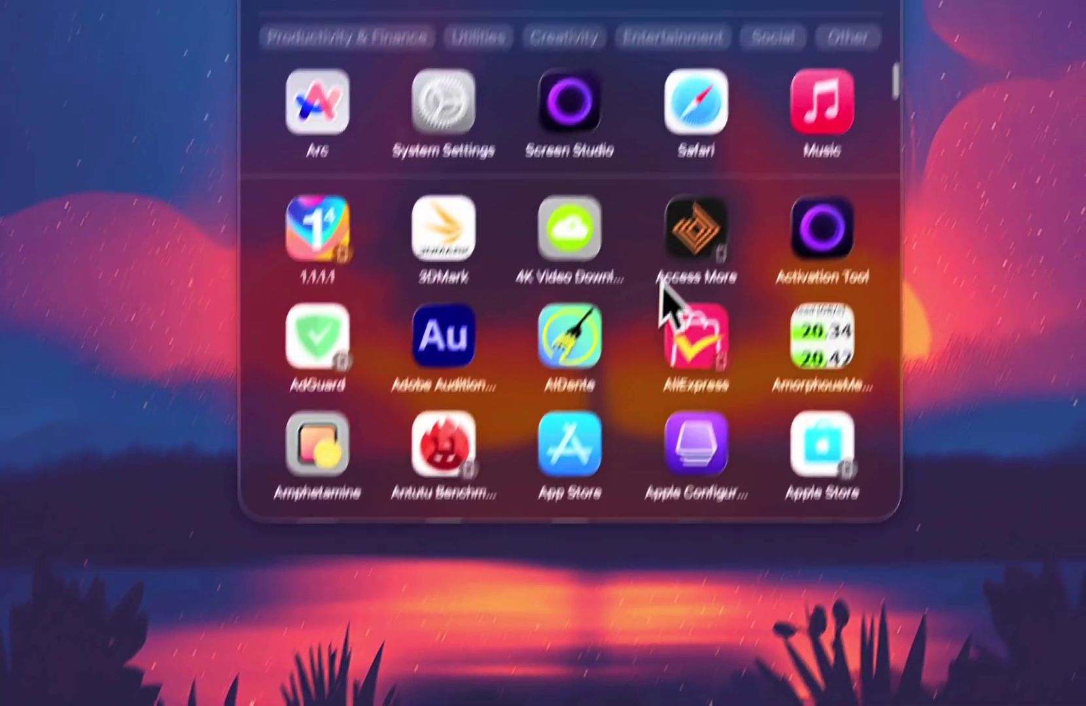
# - Scroll the Applications grid and launch the AliExpress iPhone app through iPhone Mirroring
pyautogui.scroll(-2, 638, 366)
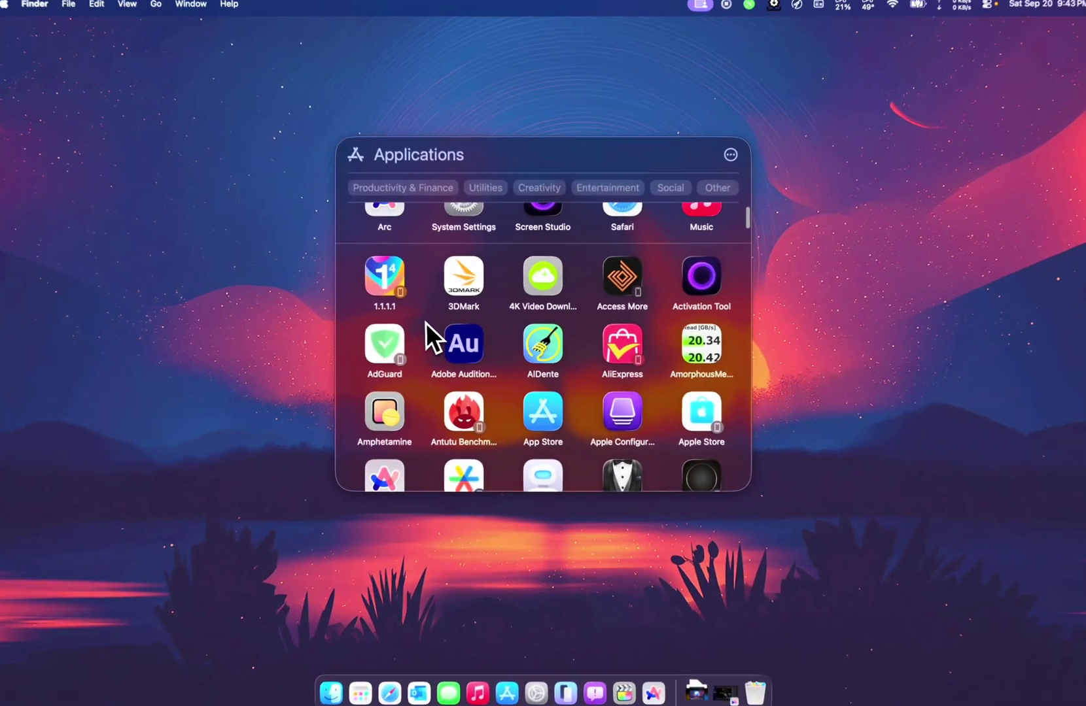
pyautogui.scroll(1, 421, 323)
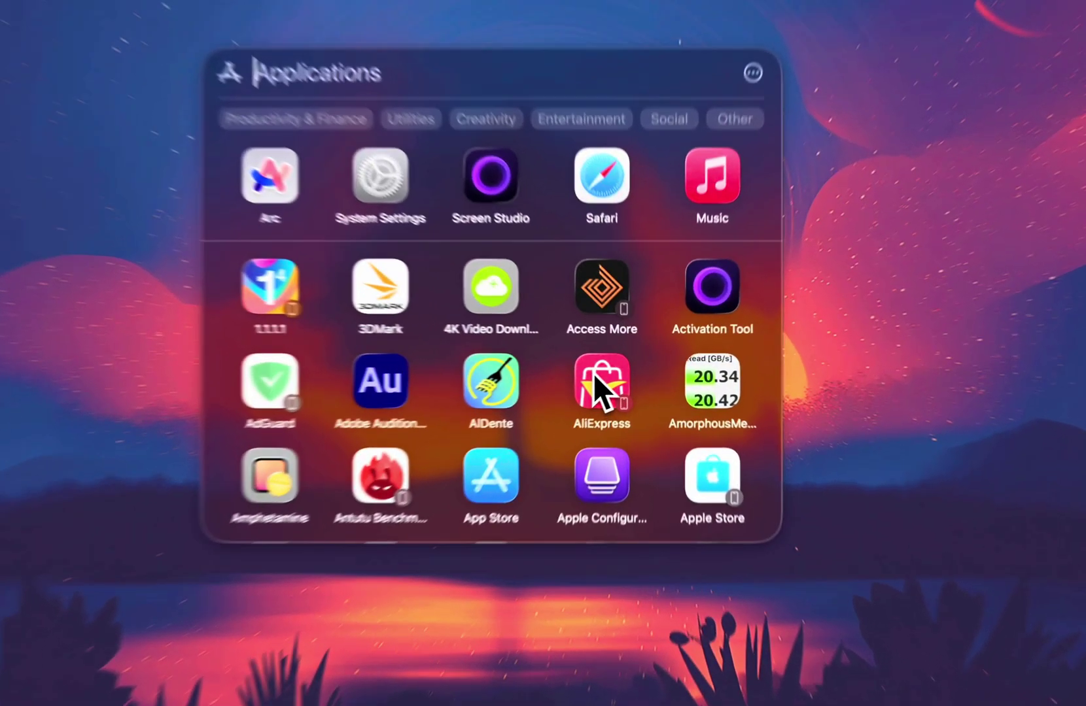
pyautogui.click(619, 380)
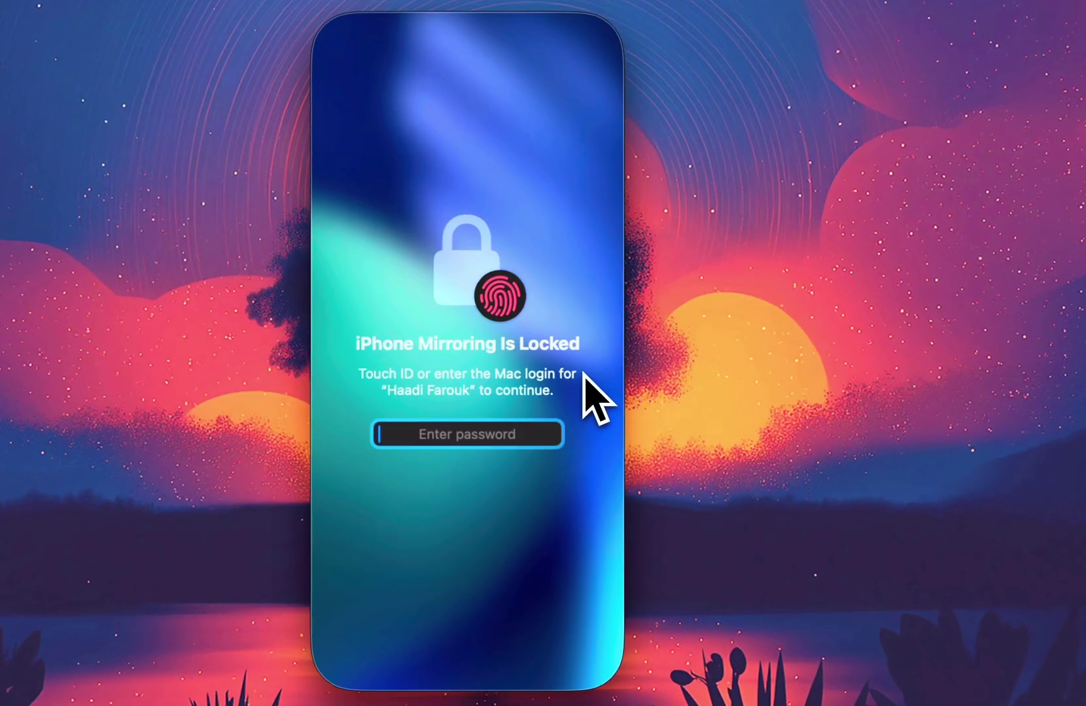